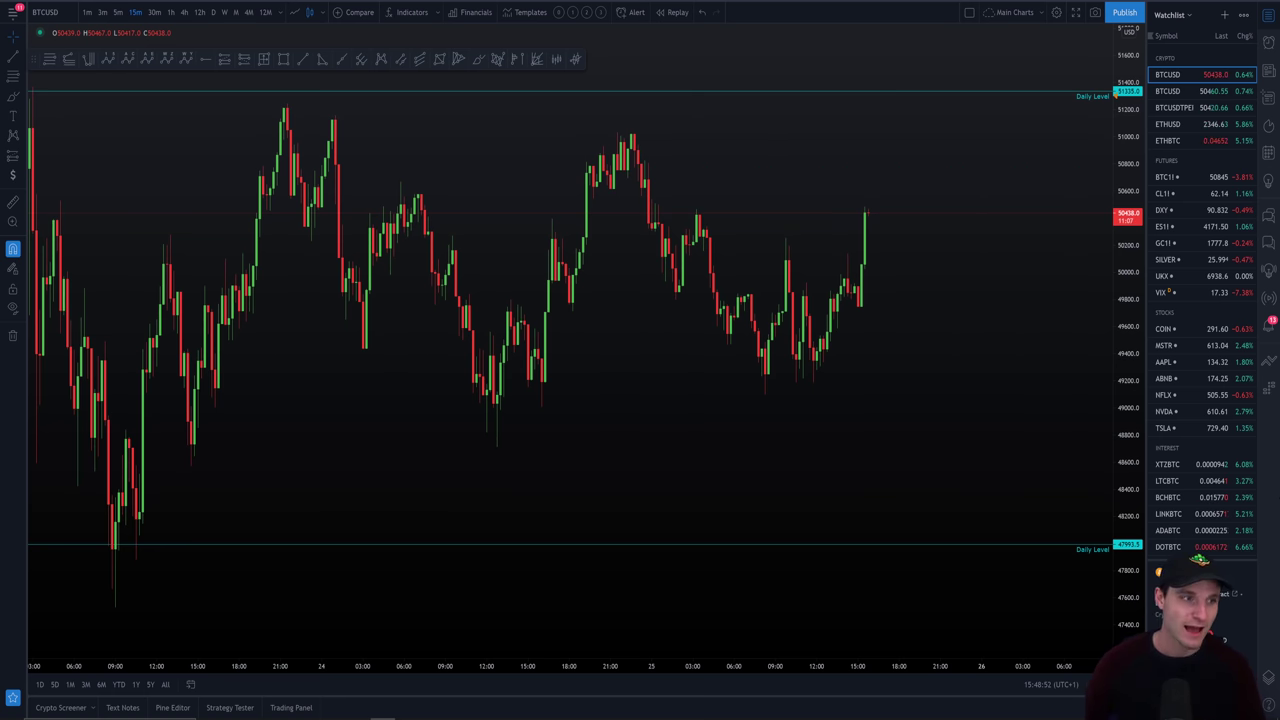
# Step: Circle a cluster of candles freehand on the chart, then delete the circle
pyautogui.click(480, 58)
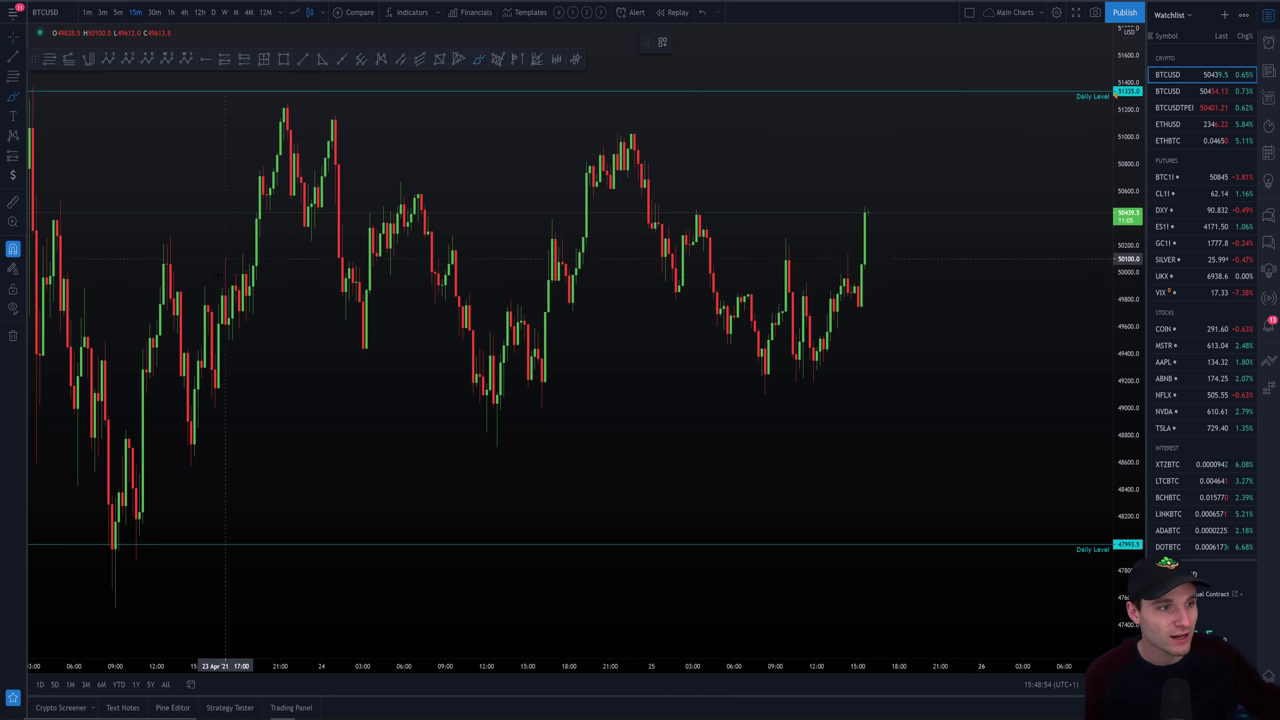
pyautogui.moveTo(225, 259)
pyautogui.mouseDown()
pyautogui.moveTo(250, 278)
pyautogui.moveTo(250, 335)
pyautogui.moveTo(175, 290)
pyautogui.moveTo(222, 288)
pyautogui.mouseUp()
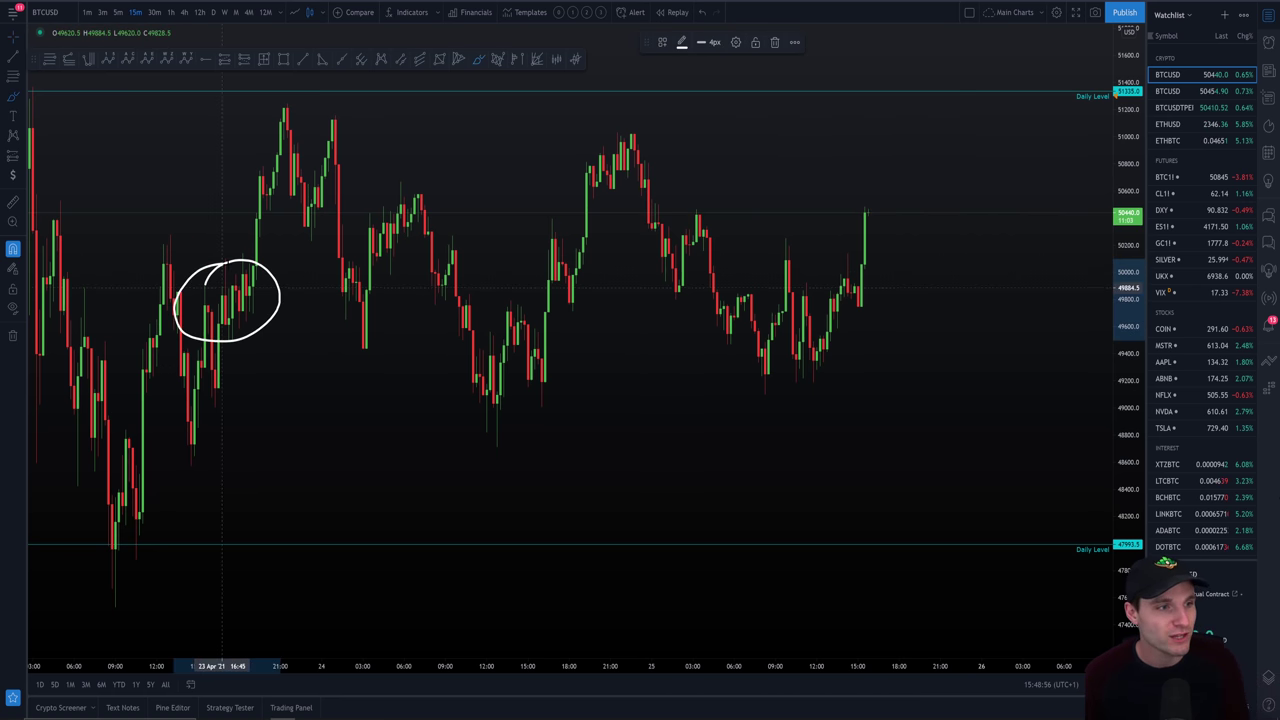
pyautogui.press('Delete')
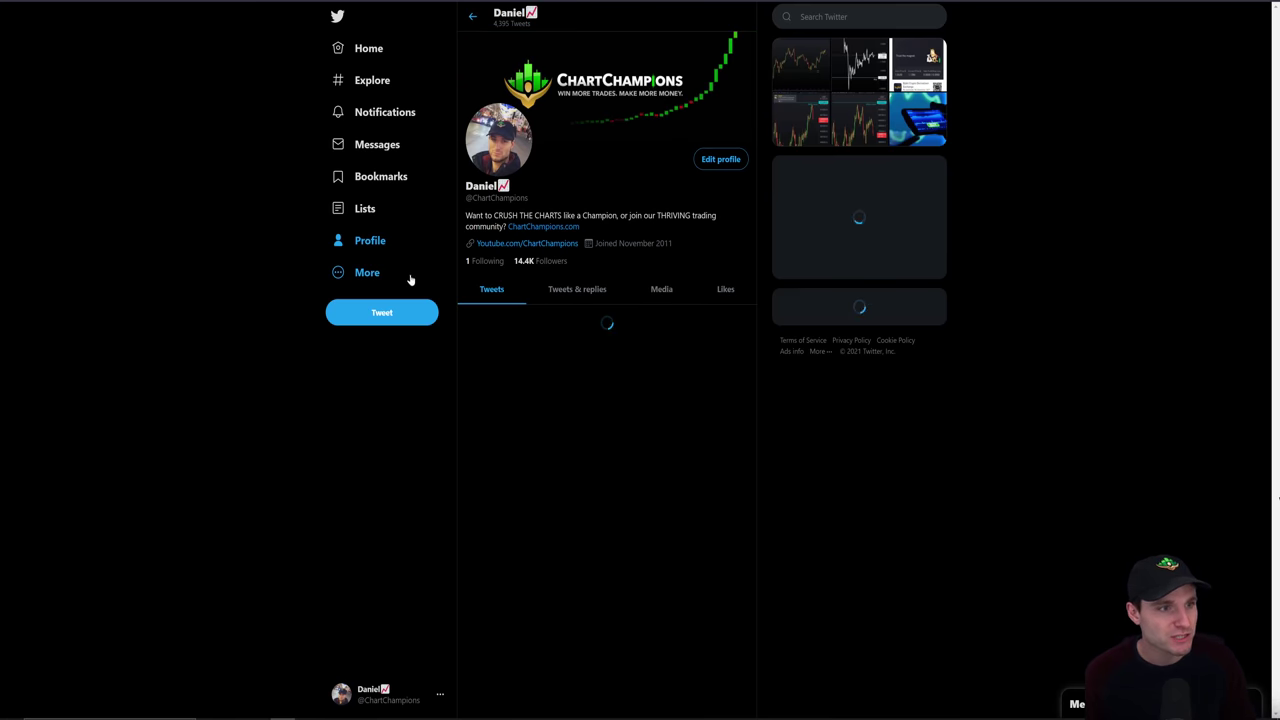
# Step: Scroll the profile timeline down to the Apr 24 tweets and open a chart image full-size
pyautogui.scroll(-4, 263, 309)
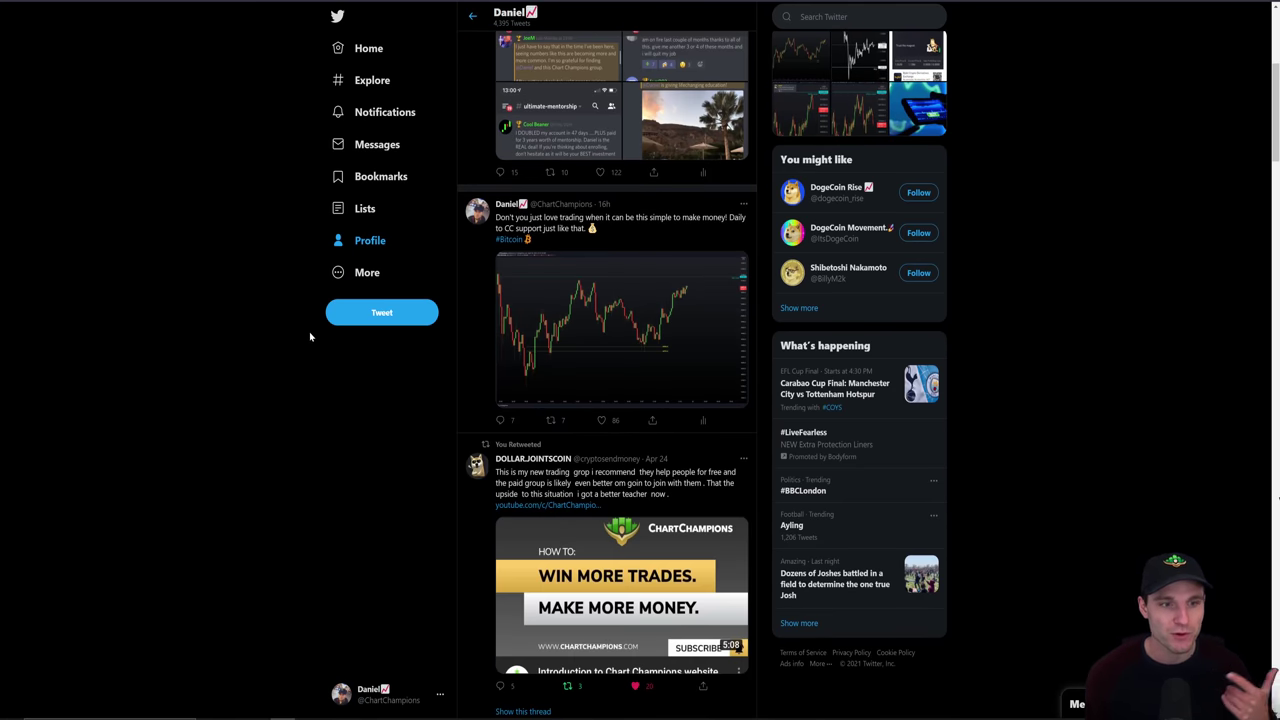
pyautogui.scroll(-8, 310, 337)
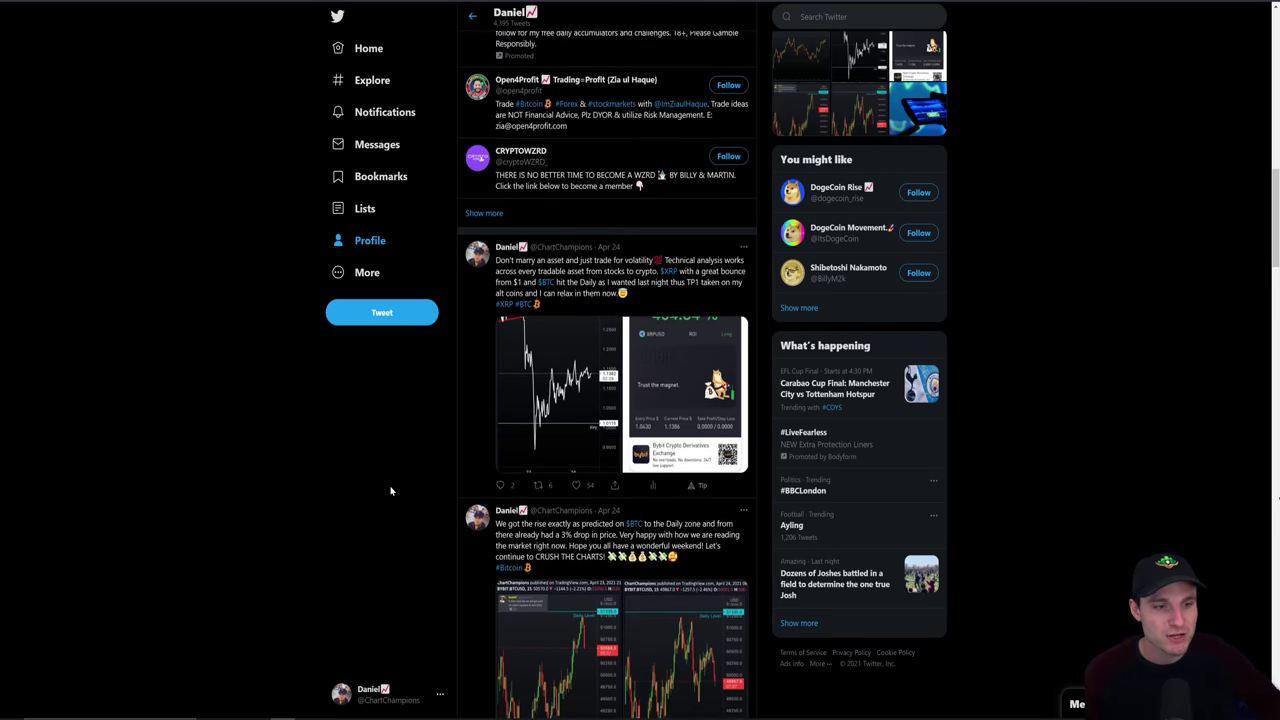
pyautogui.scroll(-2, 391, 490)
pyautogui.click(527, 473)
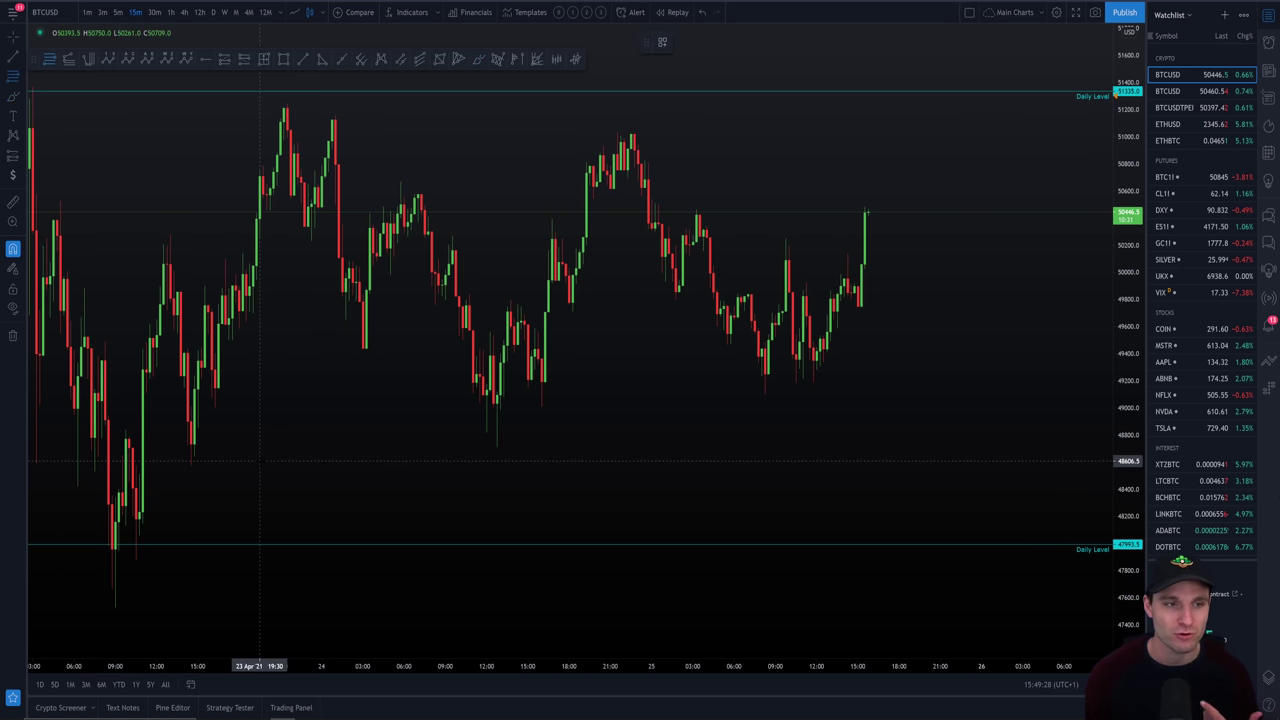
pyautogui.click(115, 607)
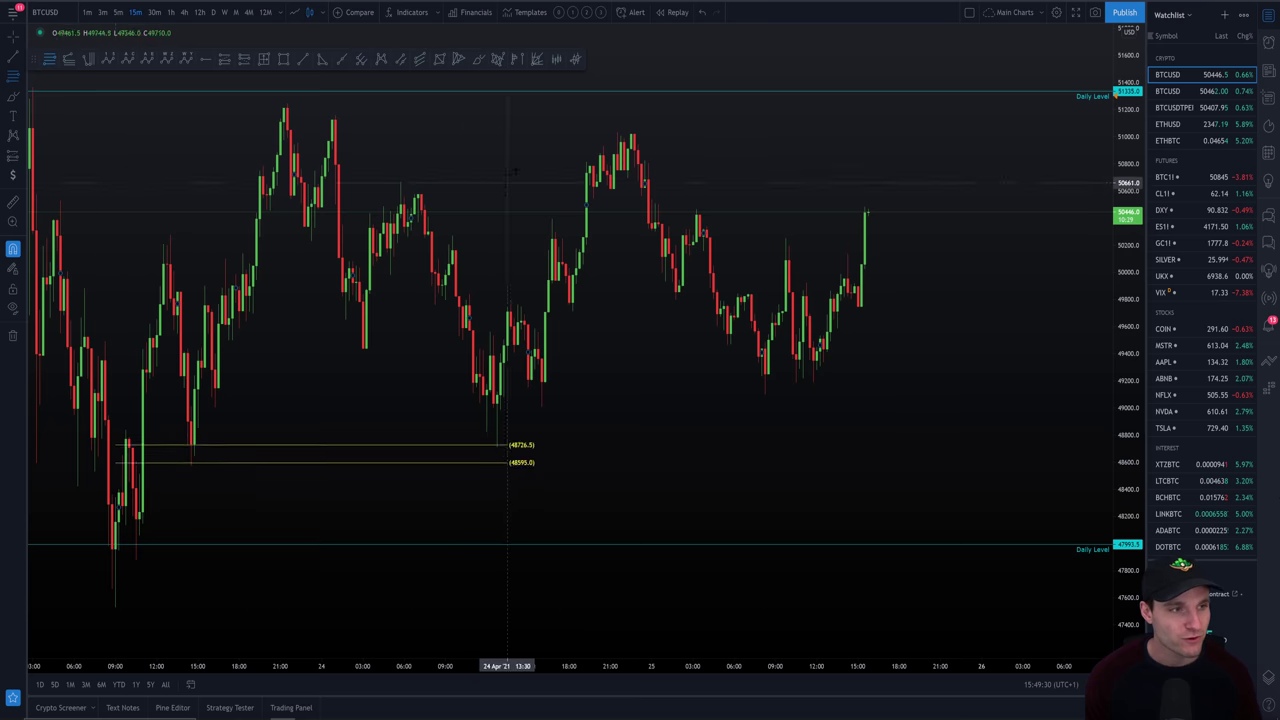
pyautogui.click(569, 103)
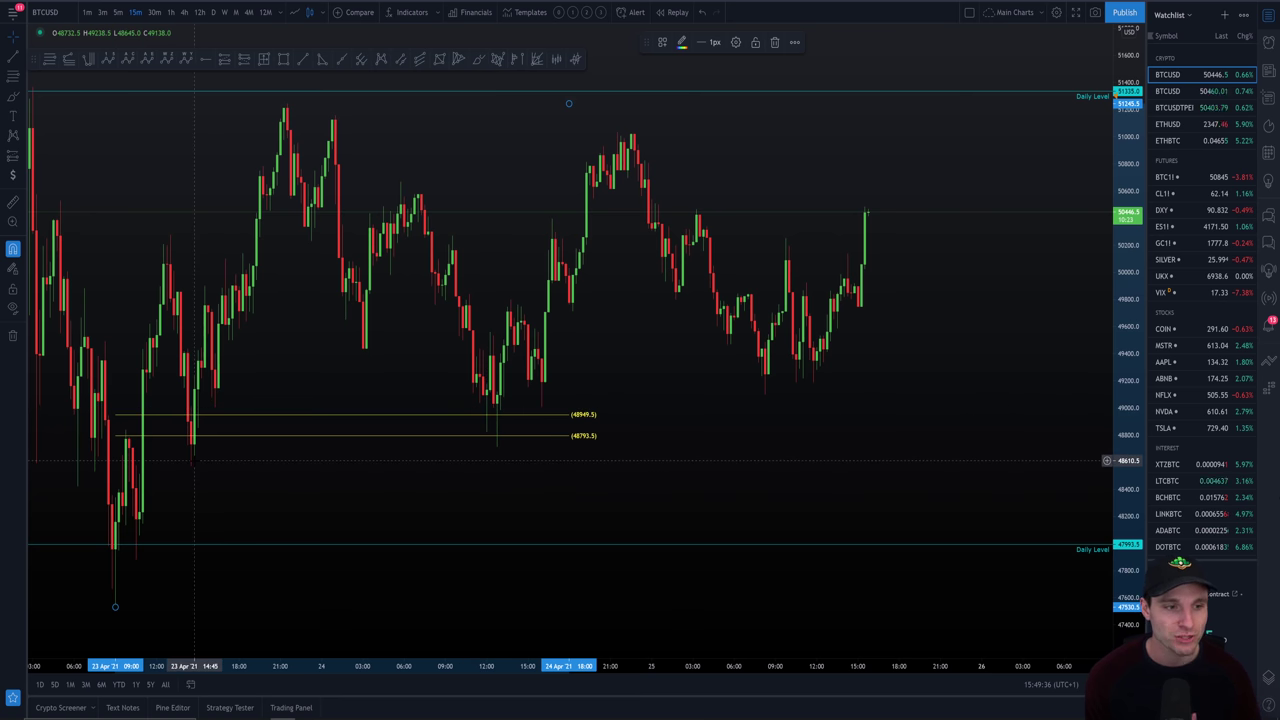
pyautogui.click(49, 62)
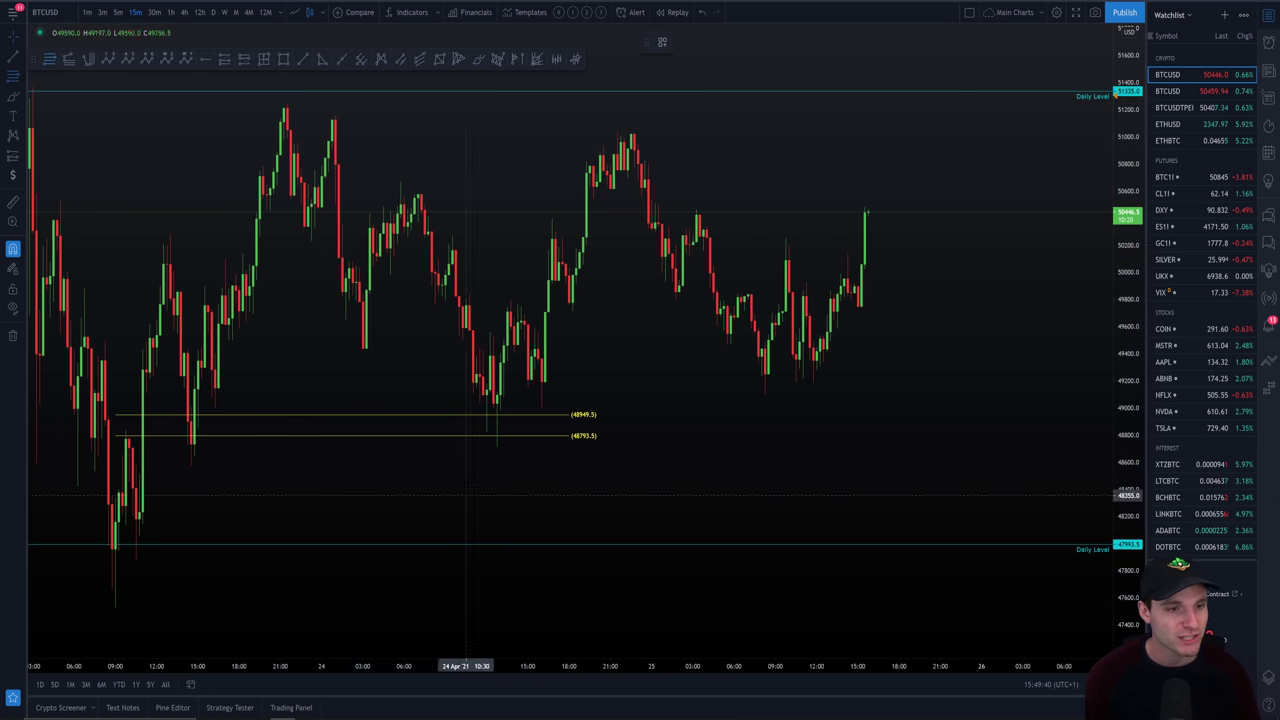
pyautogui.click(497, 446)
pyautogui.click(583, 301)
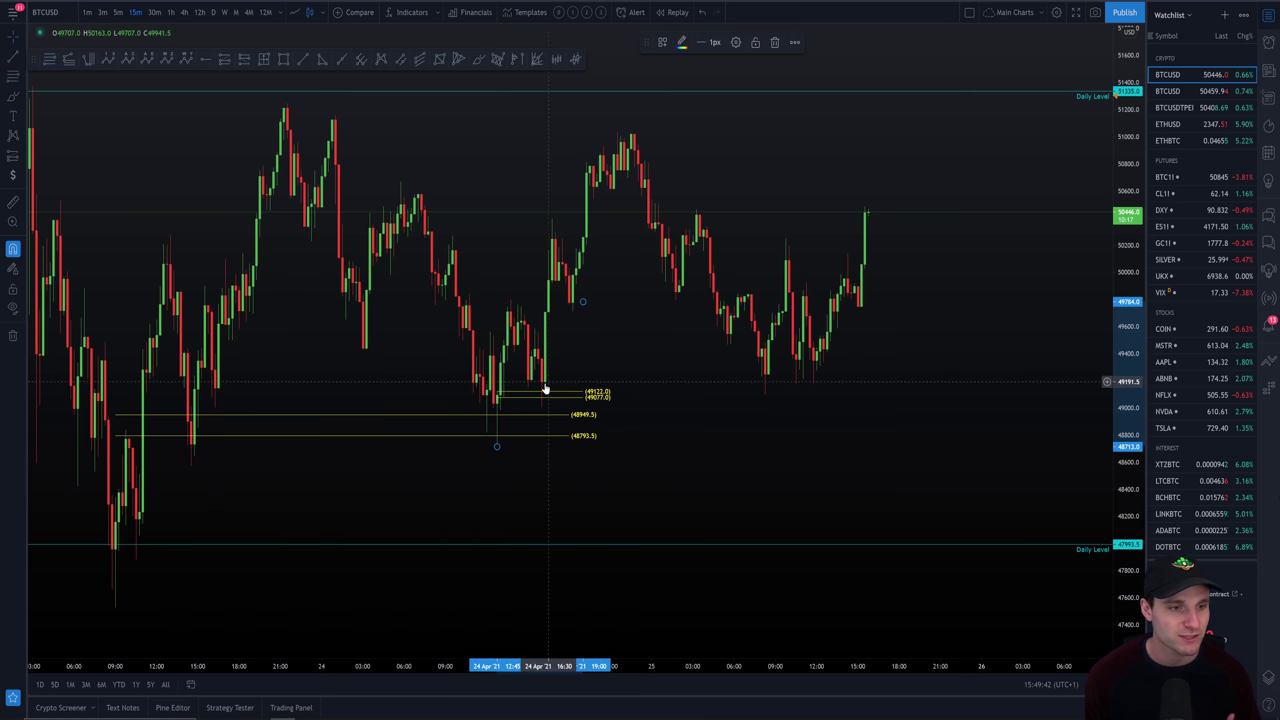
pyautogui.press('Delete')
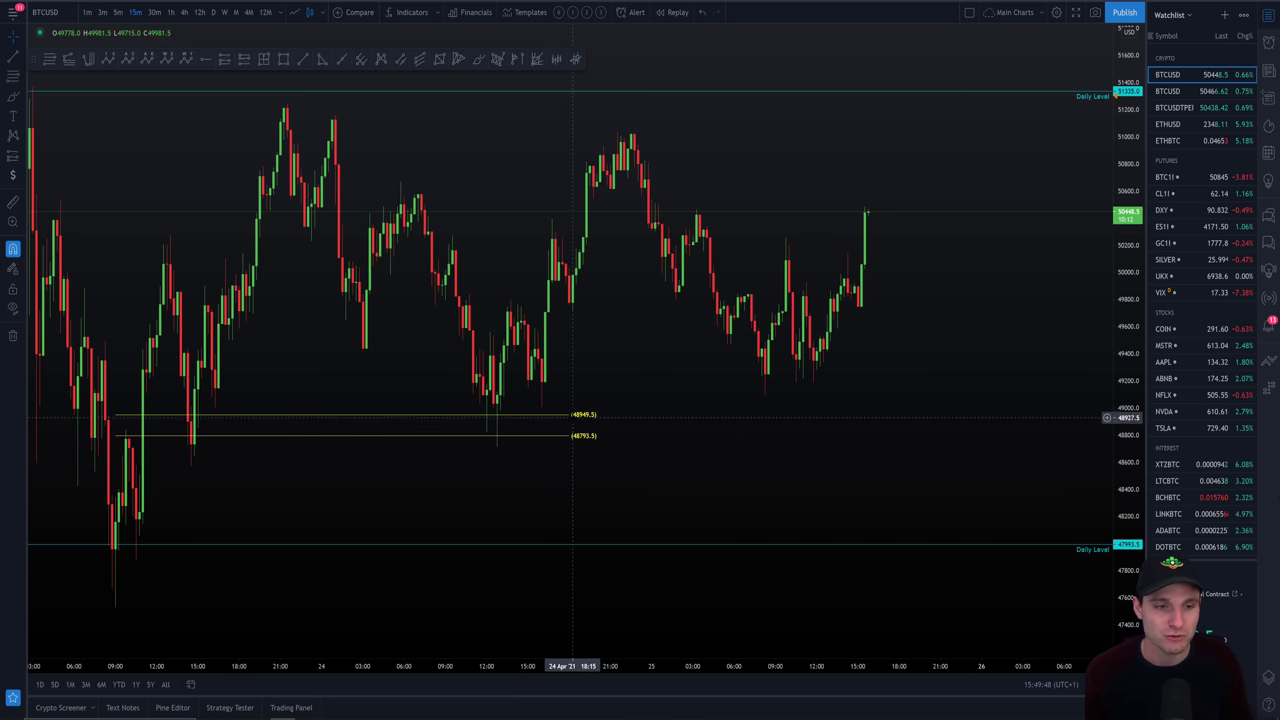
pyautogui.click(575, 418)
pyautogui.press('Delete')
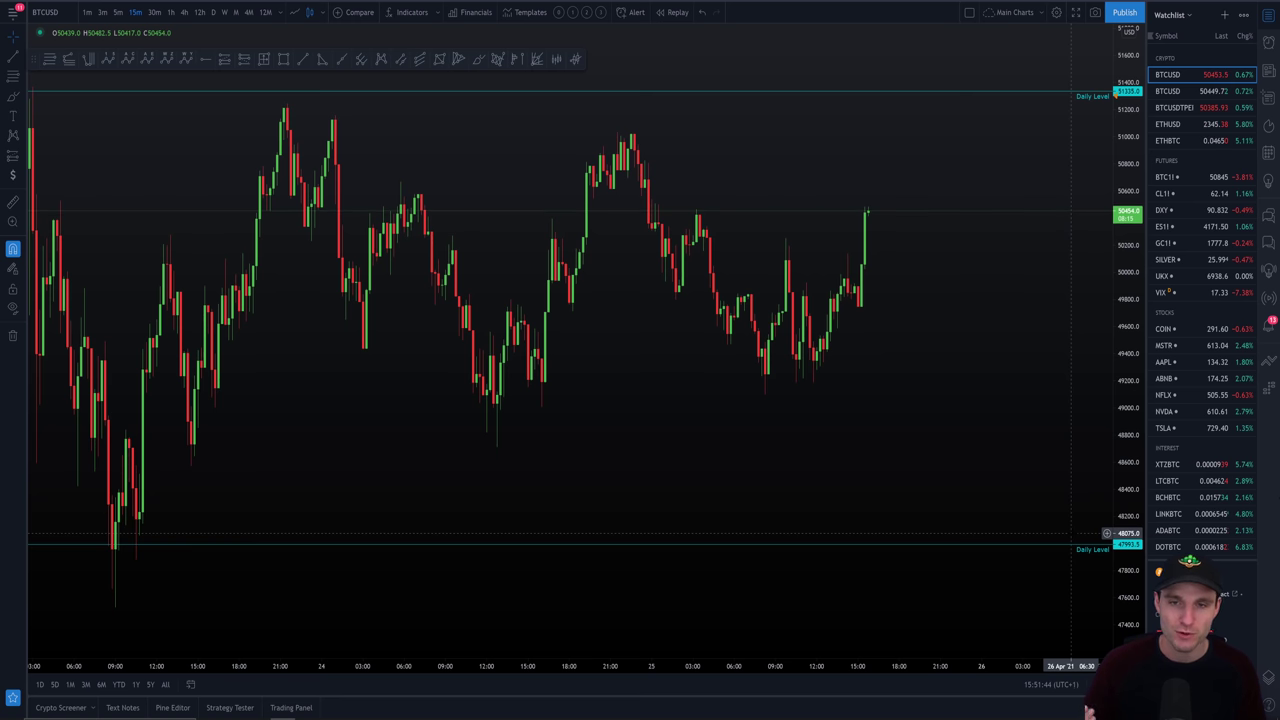
# Step: In the Object tree's OD folder, unhide the first horizontal ray and leave the third hidden
pyautogui.click(1268, 98)
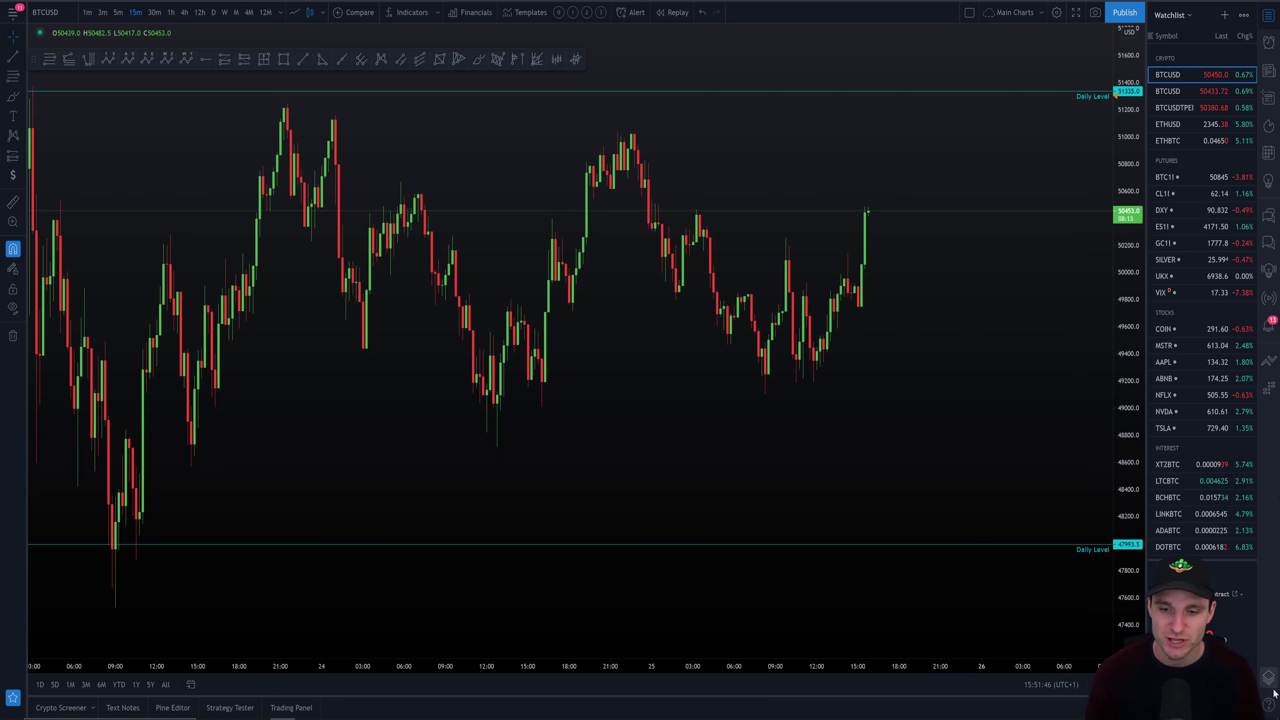
pyautogui.click(1155, 461)
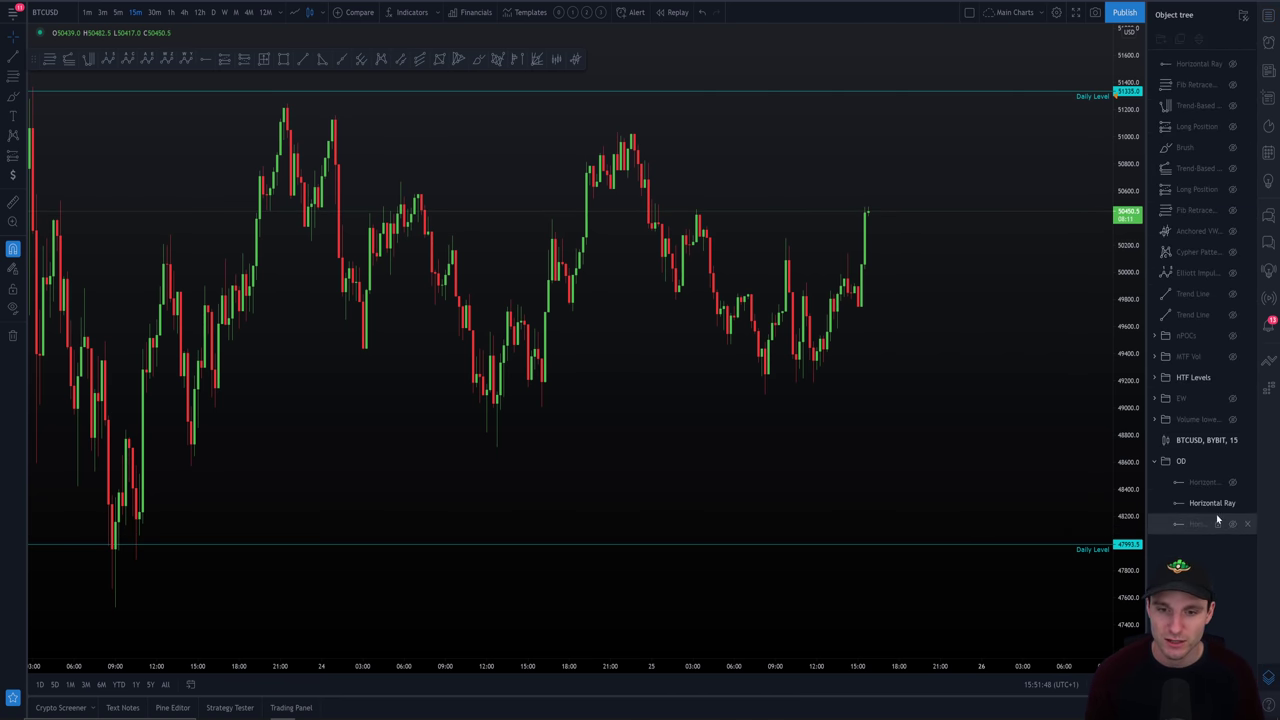
pyautogui.click(1233, 483)
pyautogui.click(1233, 524)
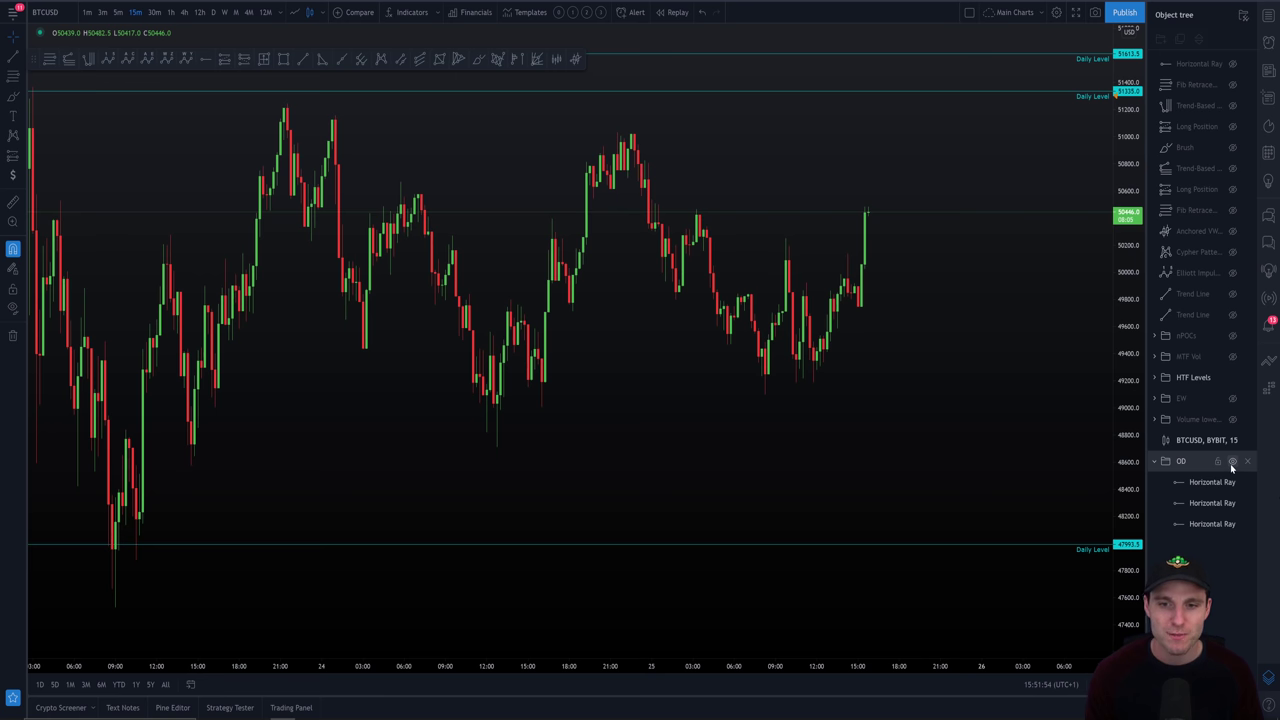
pyautogui.click(1232, 523)
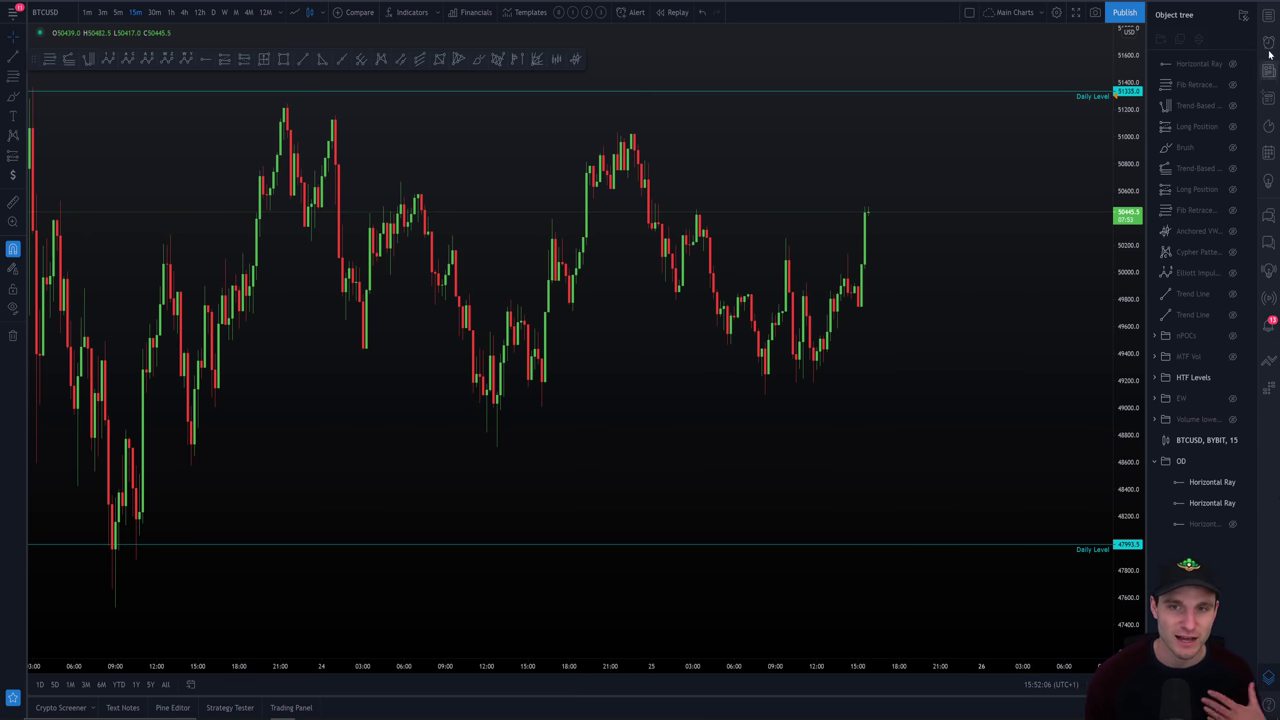
pyautogui.click(1268, 15)
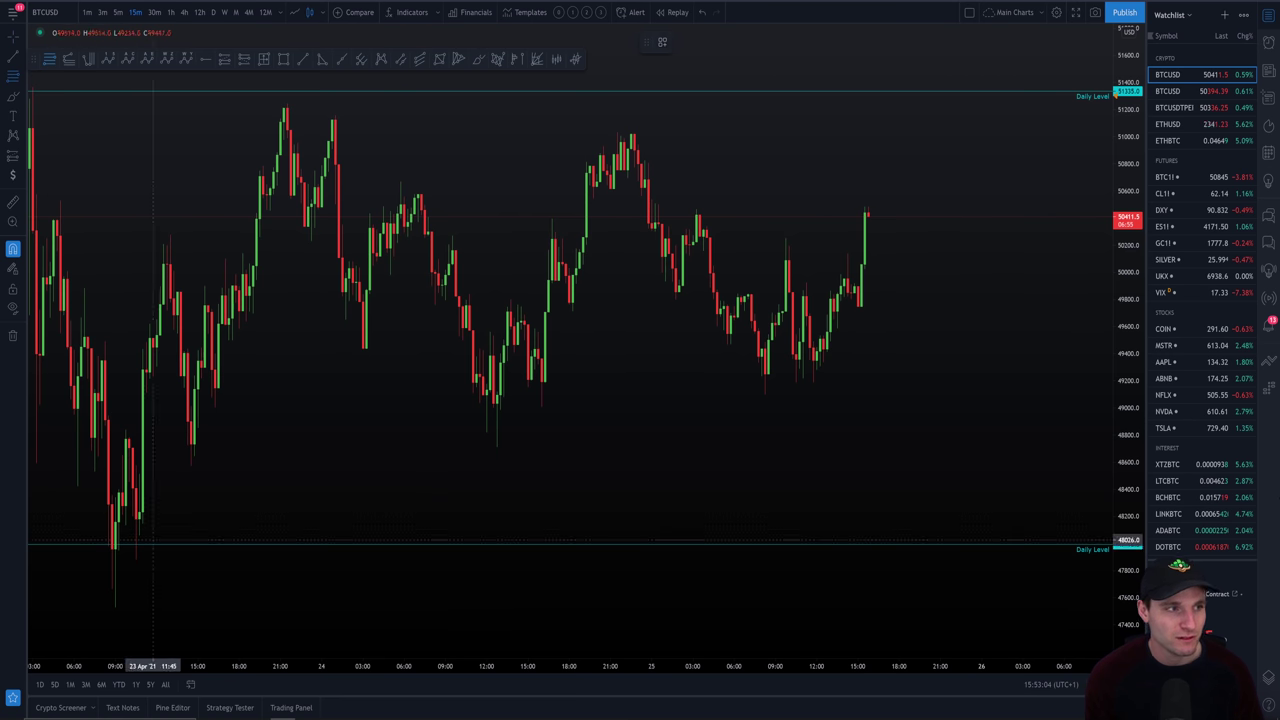
# Step: Place yellow support levels at 48949.5 and 48793.5 from the 23 Apr low
pyautogui.click(115, 606)
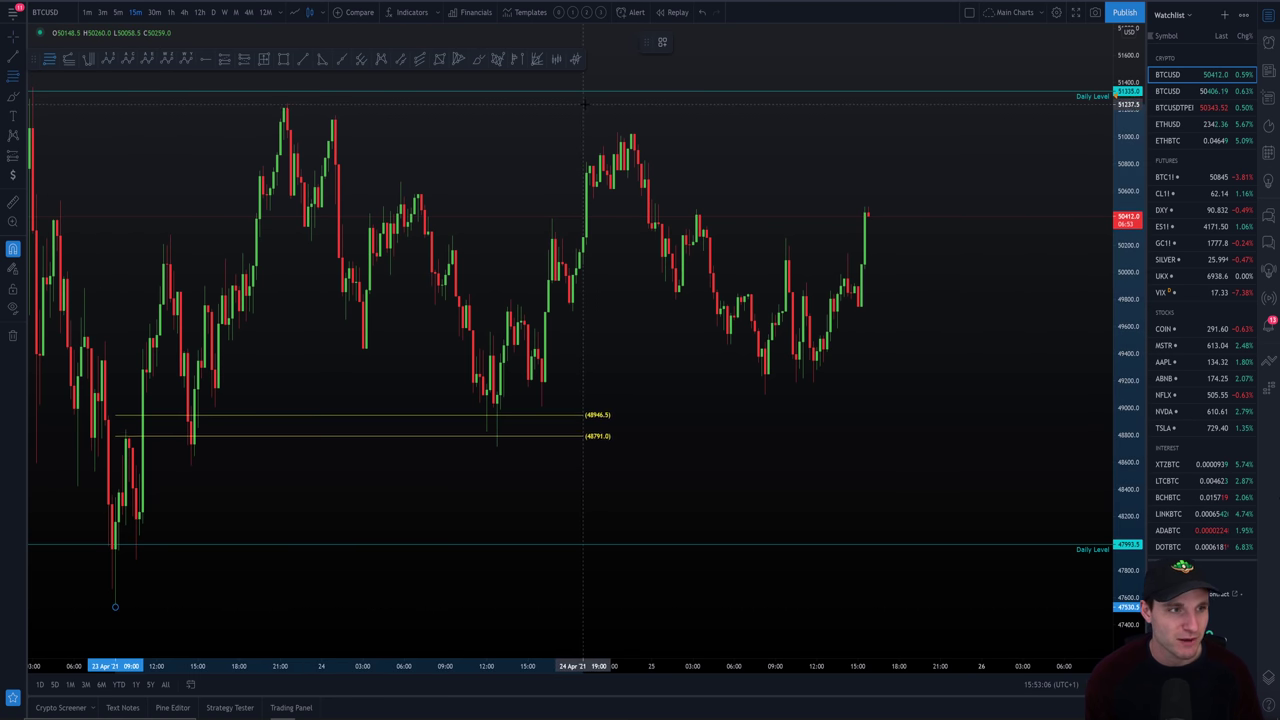
pyautogui.click(582, 103)
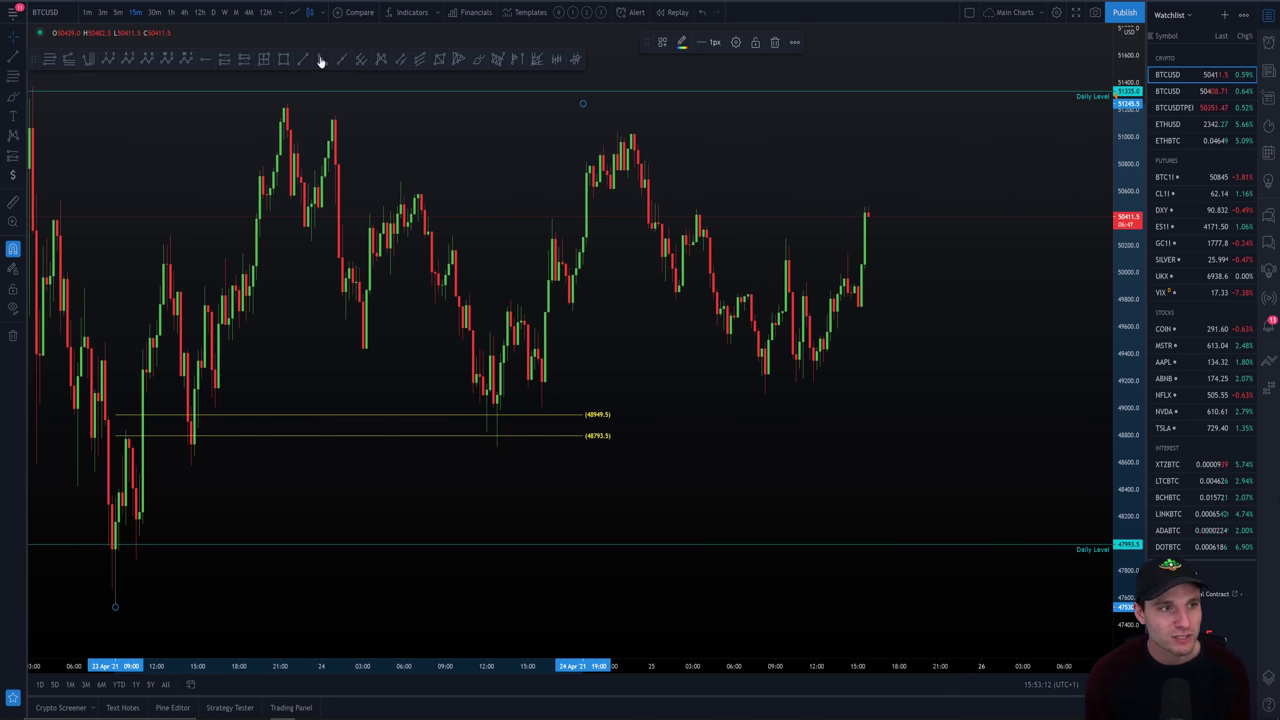
pyautogui.click(266, 97)
# Step: Draw a red falling resistance line across the highs and a rising trend line from the 24 Apr low
pyautogui.hotkey('alt', 't')
pyautogui.moveTo(284, 118)
pyautogui.mouseDown()
pyautogui.moveTo(986, 197)
pyautogui.moveTo(1028, 150)
pyautogui.mouseUp()
pyautogui.moveTo(284, 118); pyautogui.dragTo(286, 107)
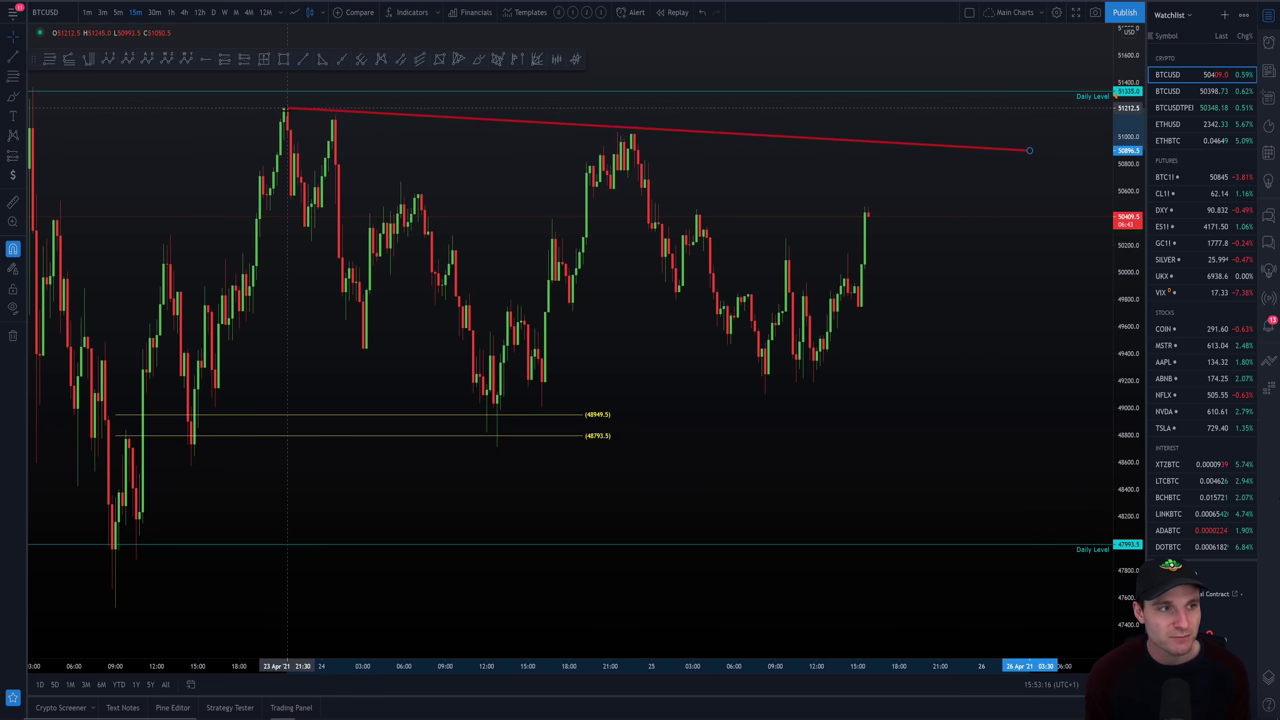
pyautogui.moveTo(1029, 150); pyautogui.dragTo(1046, 153)
pyautogui.click(1040, 170)
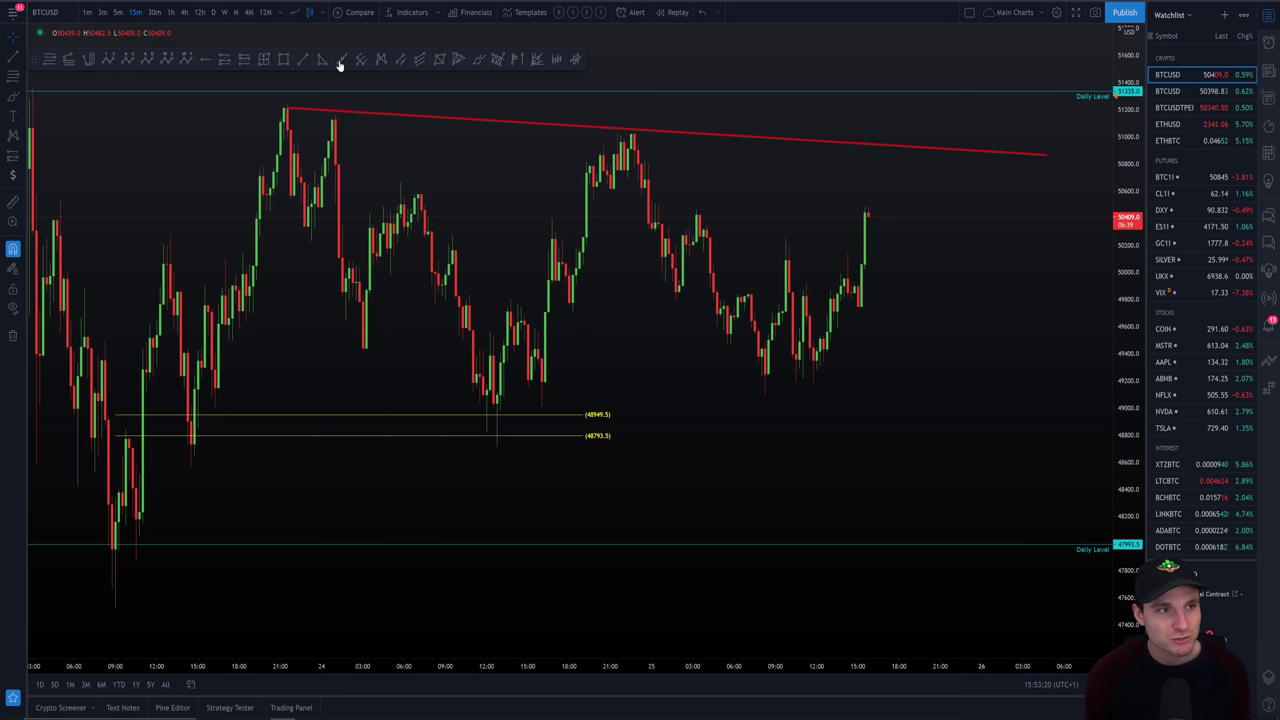
pyautogui.click(497, 446)
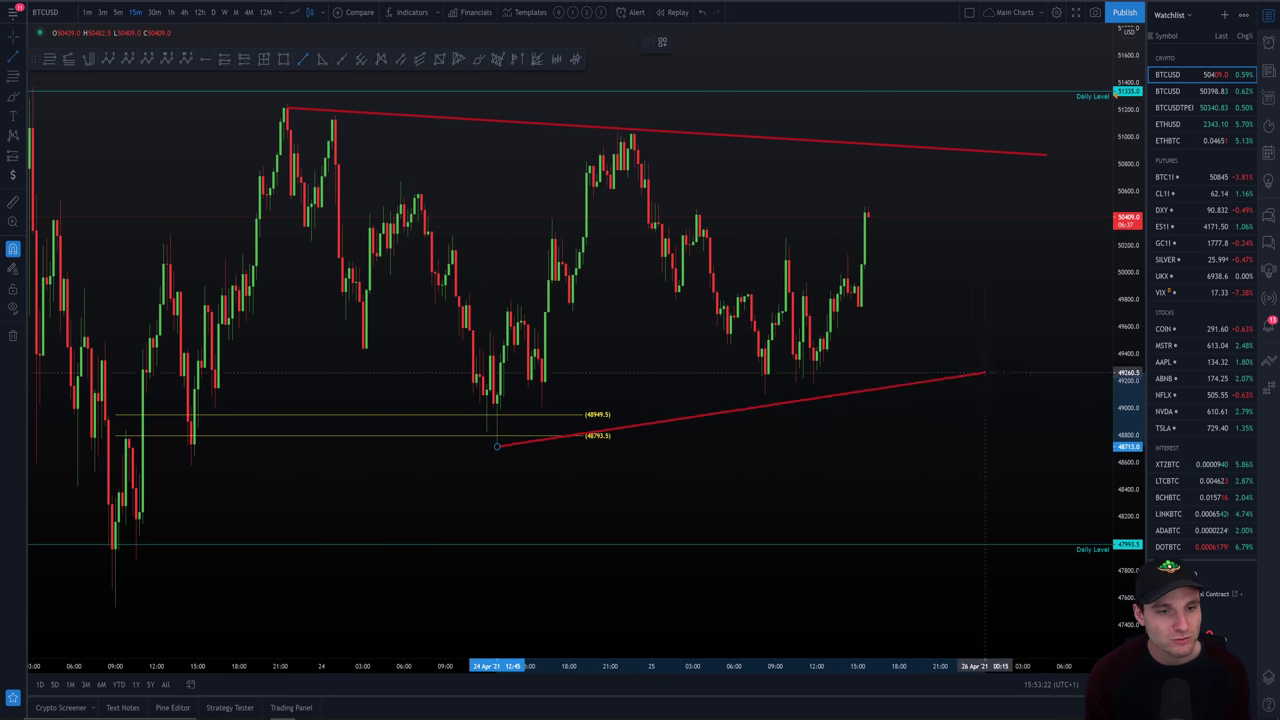
pyautogui.click(1072, 333)
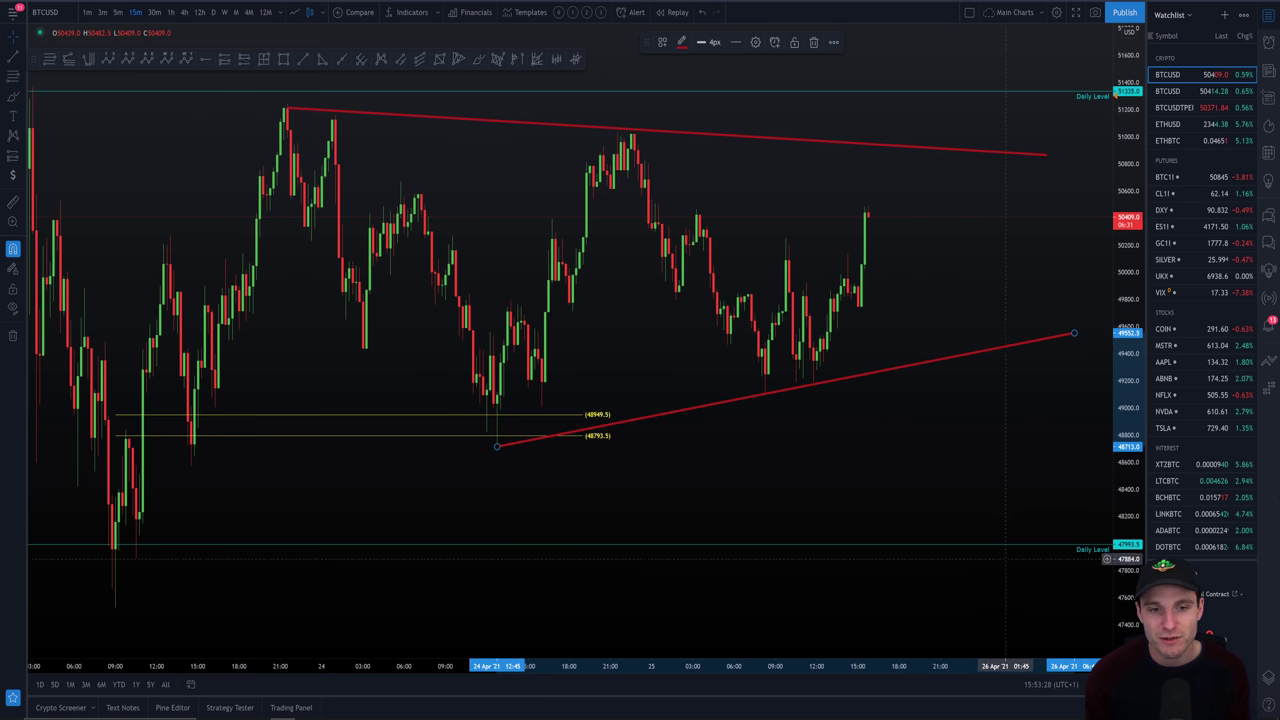
# Step: Delete both the lower and upper red trend lines
pyautogui.press('Delete')
pyautogui.click(949, 150)
pyautogui.press('Delete')
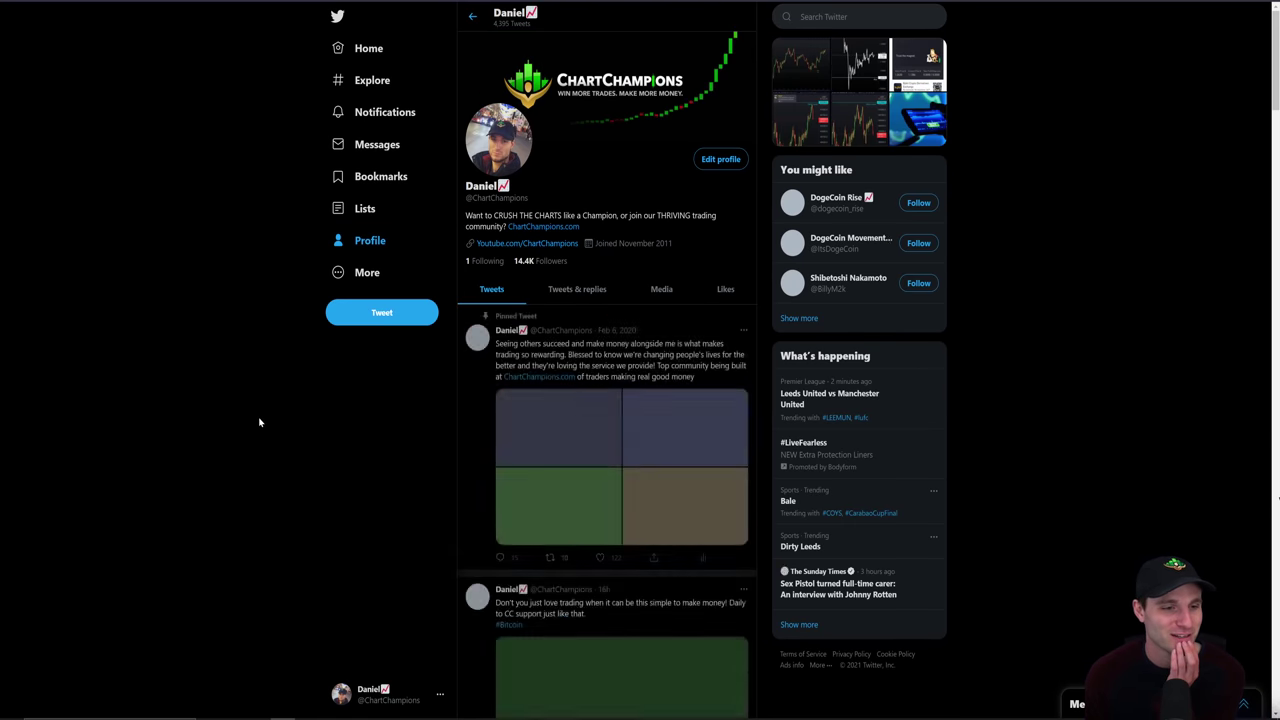
# Step: Open the tweet's chart image full size and like one of its replies
pyautogui.scroll(-5, 270, 400)
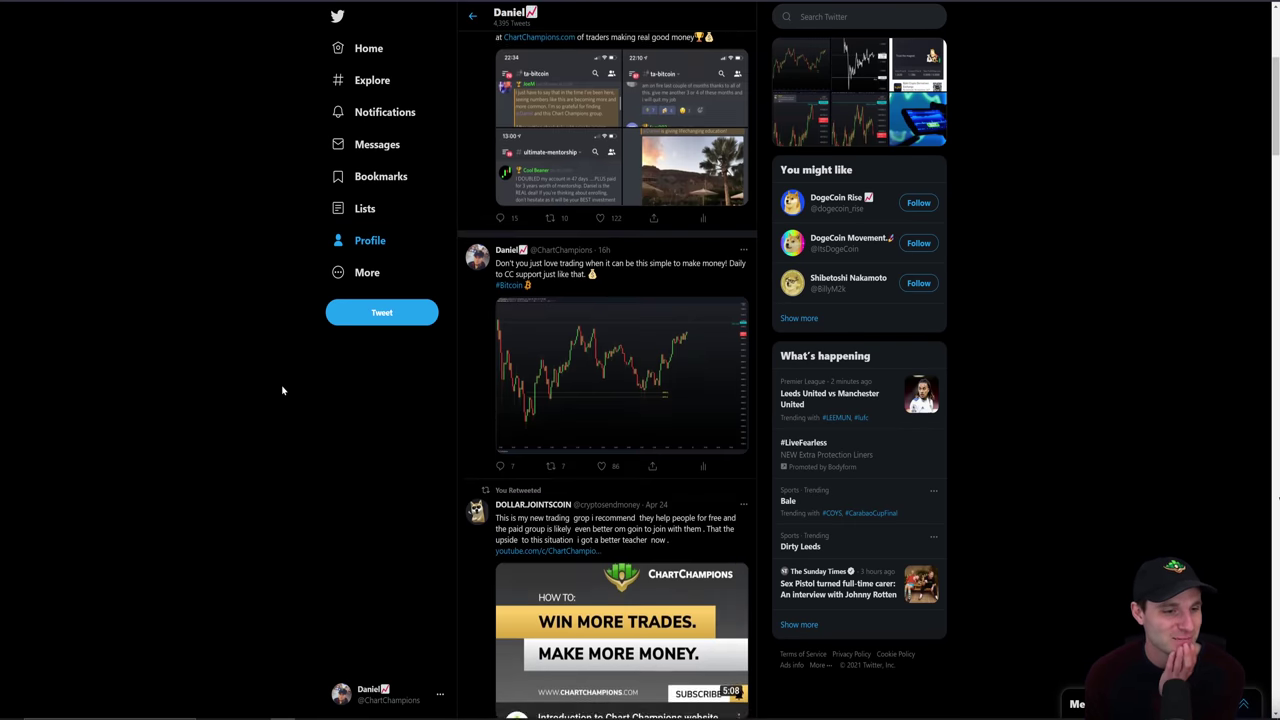
pyautogui.scroll(1, 437, 371)
pyautogui.click(500, 296)
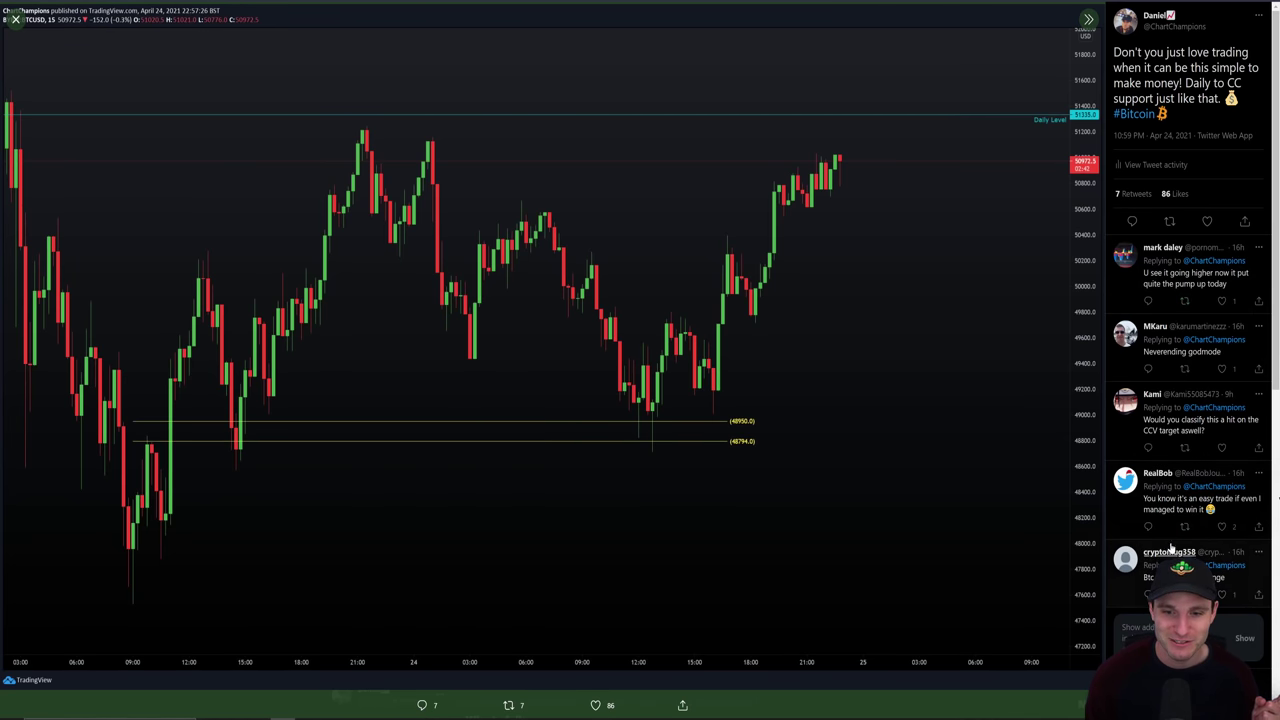
pyautogui.click(1205, 528)
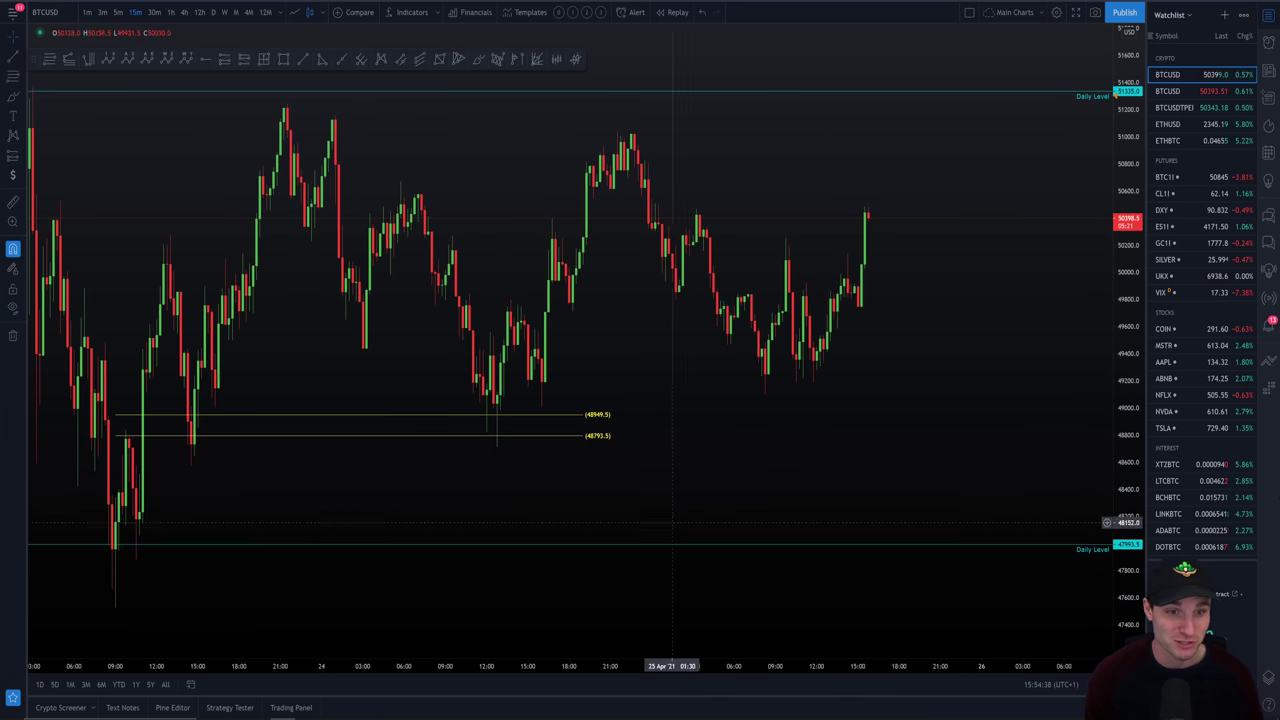
# Step: Delete the yellow fib levels from the BTCUSD chart, then enlarge the 324.61% UNIUSDT trade card
pyautogui.click(582, 415)
pyautogui.doubleClick(583, 416)
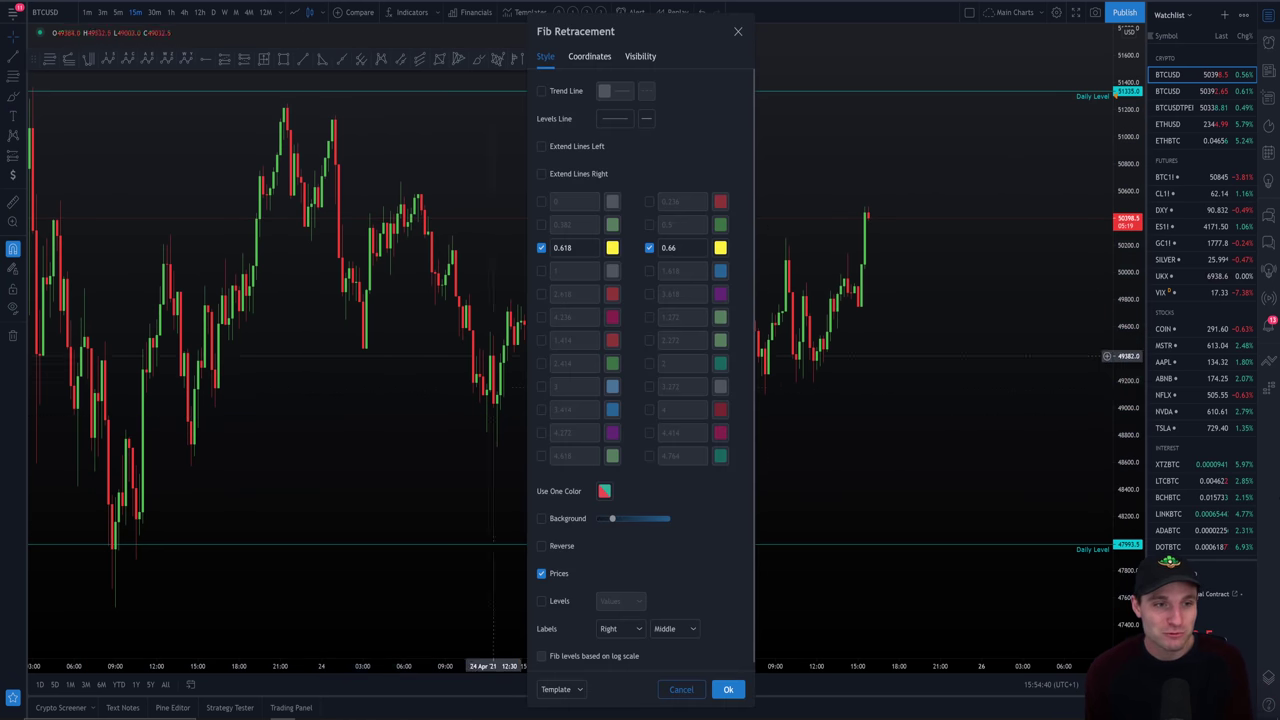
pyautogui.press('Escape')
pyautogui.press('Delete')
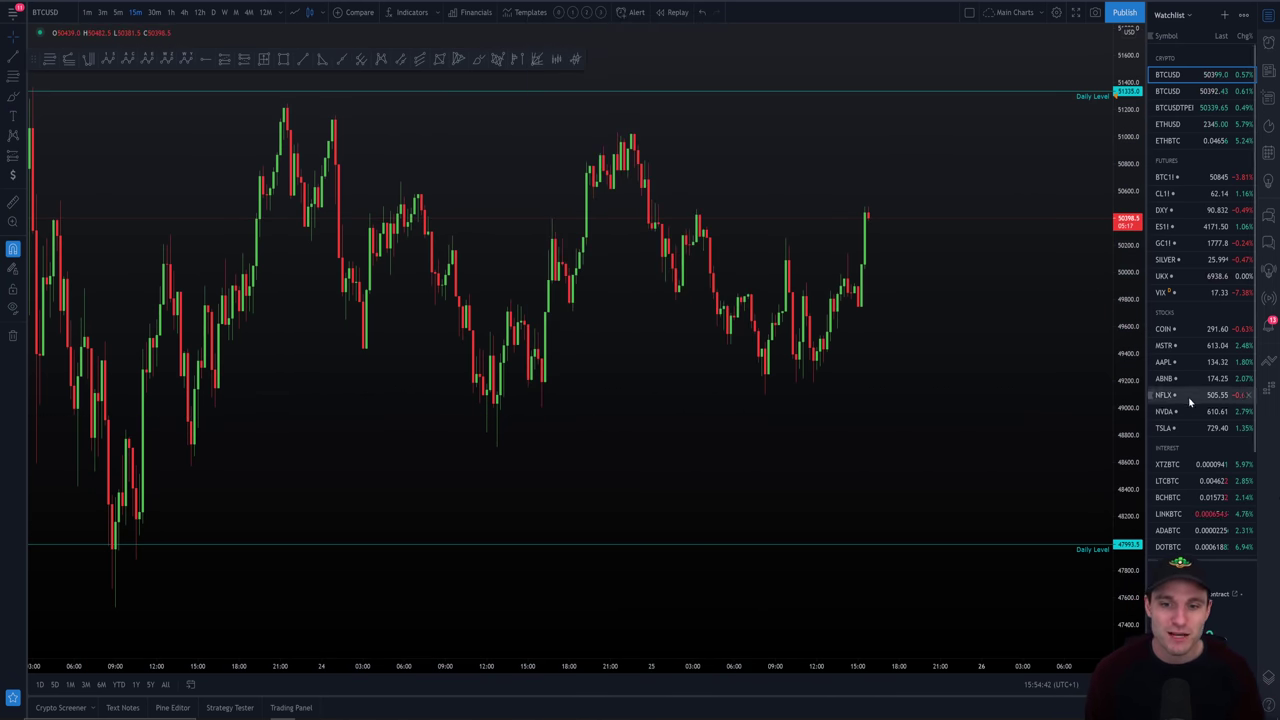
pyautogui.scroll(-3, 1200, 450)
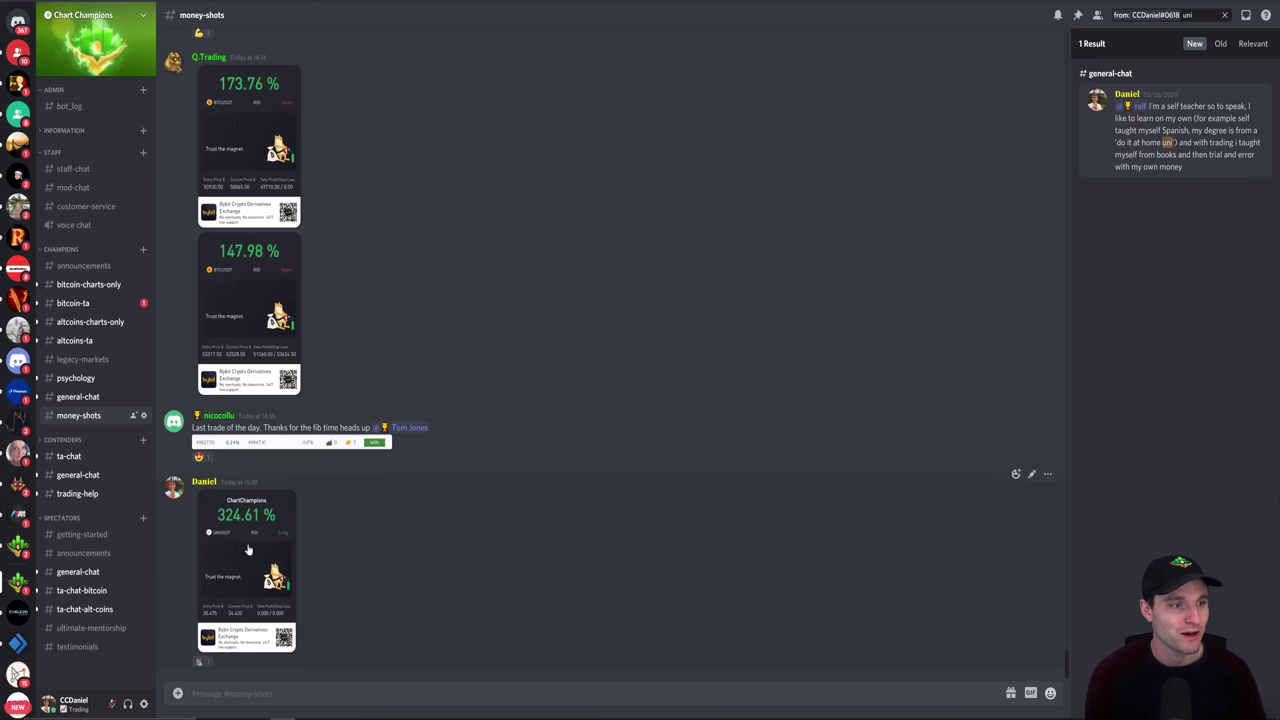
pyautogui.click(250, 540)
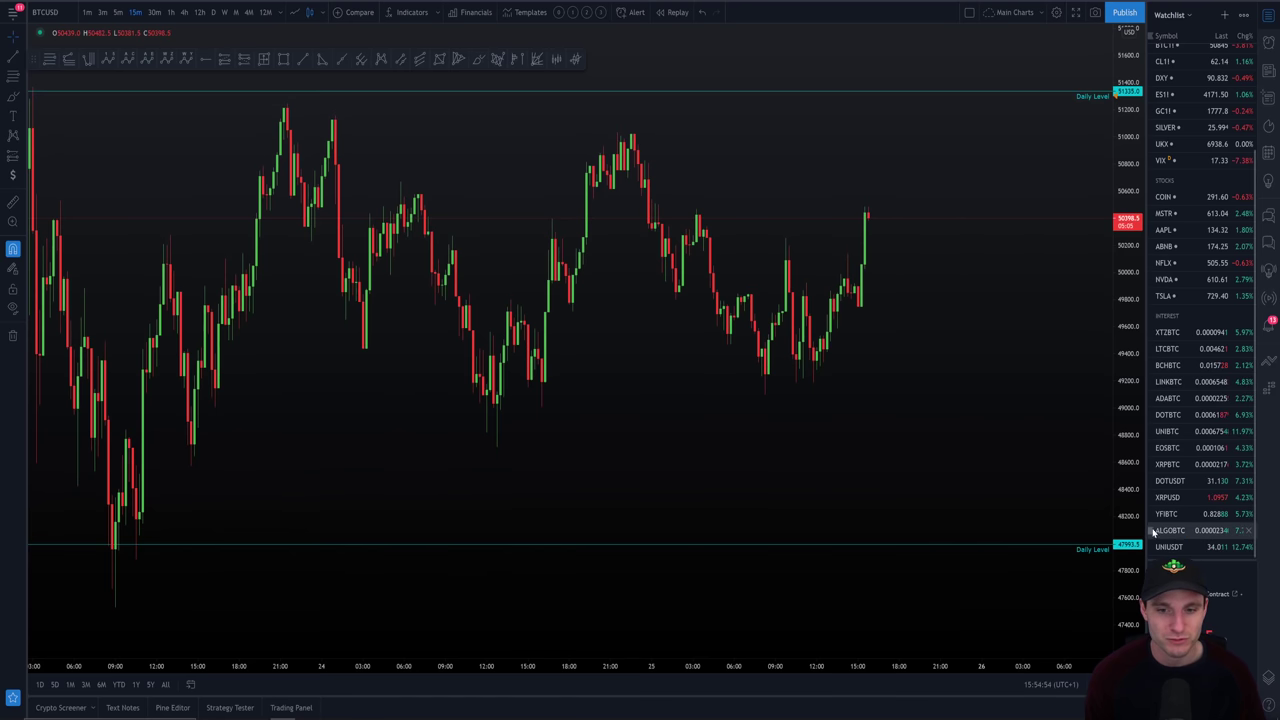
# Step: Show UNIUSDT on 4-hour candles, frame the recent days, and measure the rise from support
pyautogui.click(1170, 547)
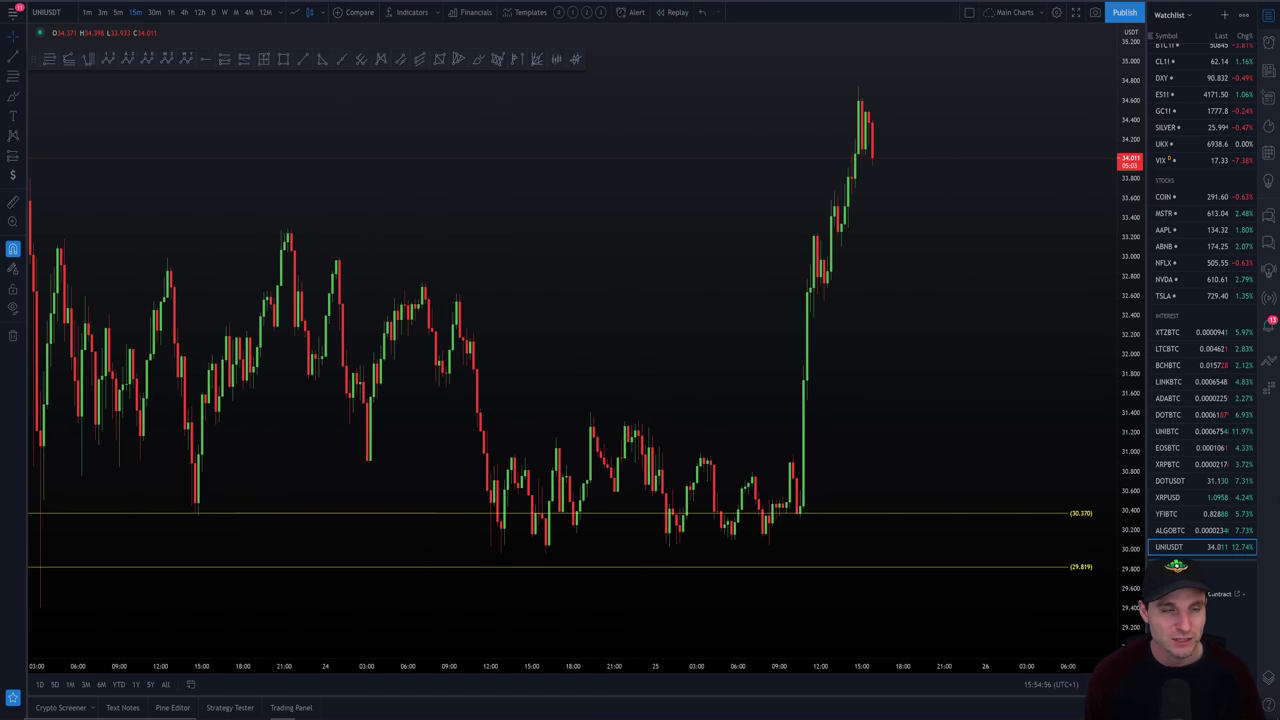
pyautogui.click(185, 12)
pyautogui.scroll(5, 703, 250)
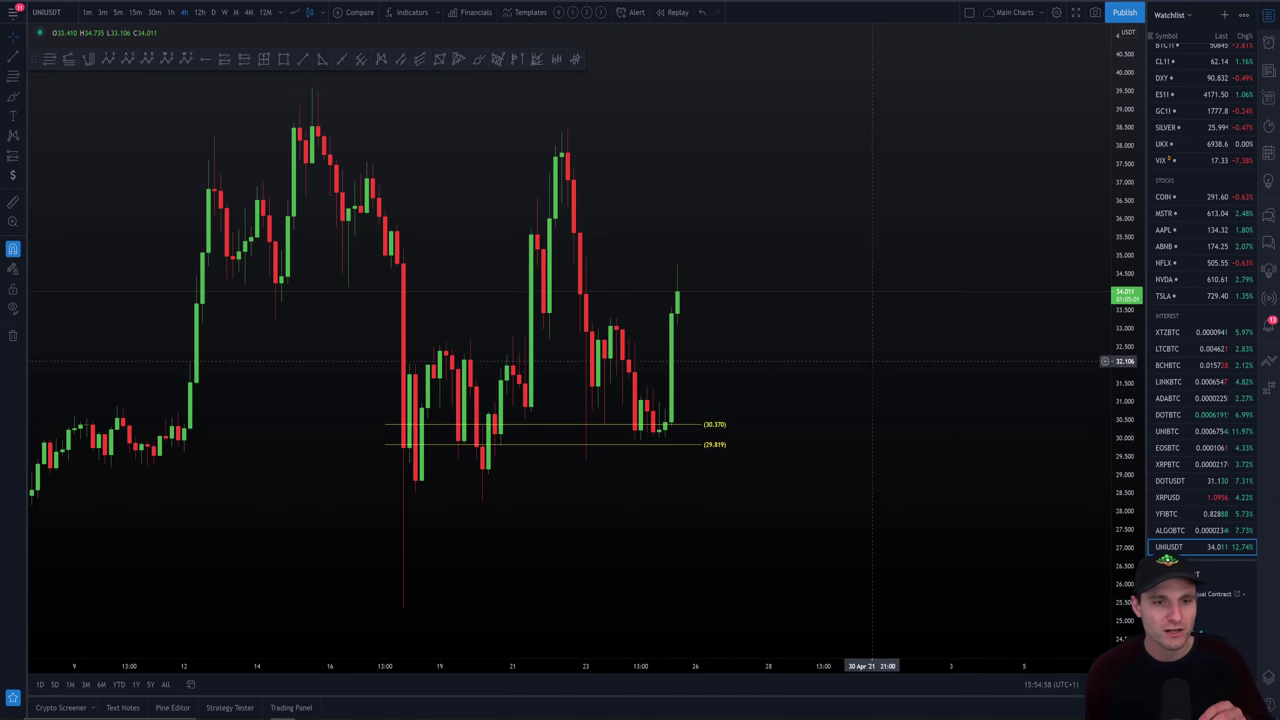
pyautogui.moveTo(529, 354); pyautogui.dragTo(965, 327)
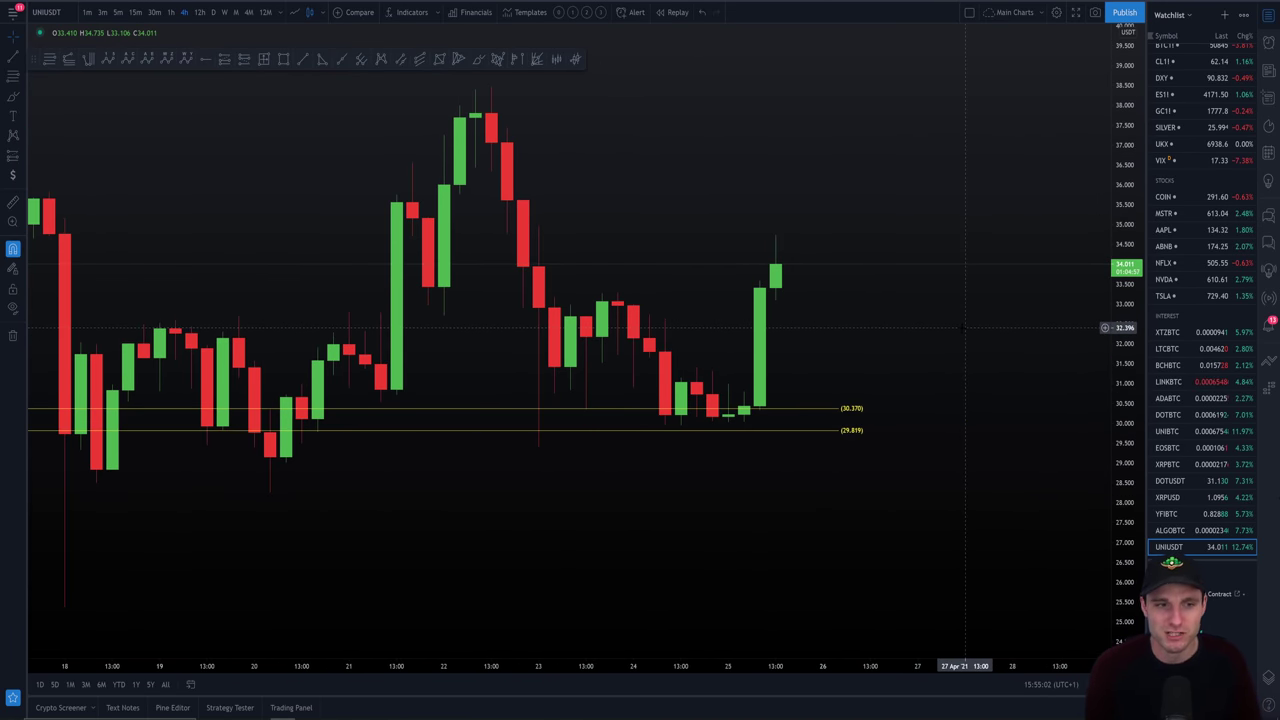
pyautogui.keyDown('shift'); pyautogui.click(934, 413); pyautogui.keyUp('shift')
pyautogui.click(854, 258)
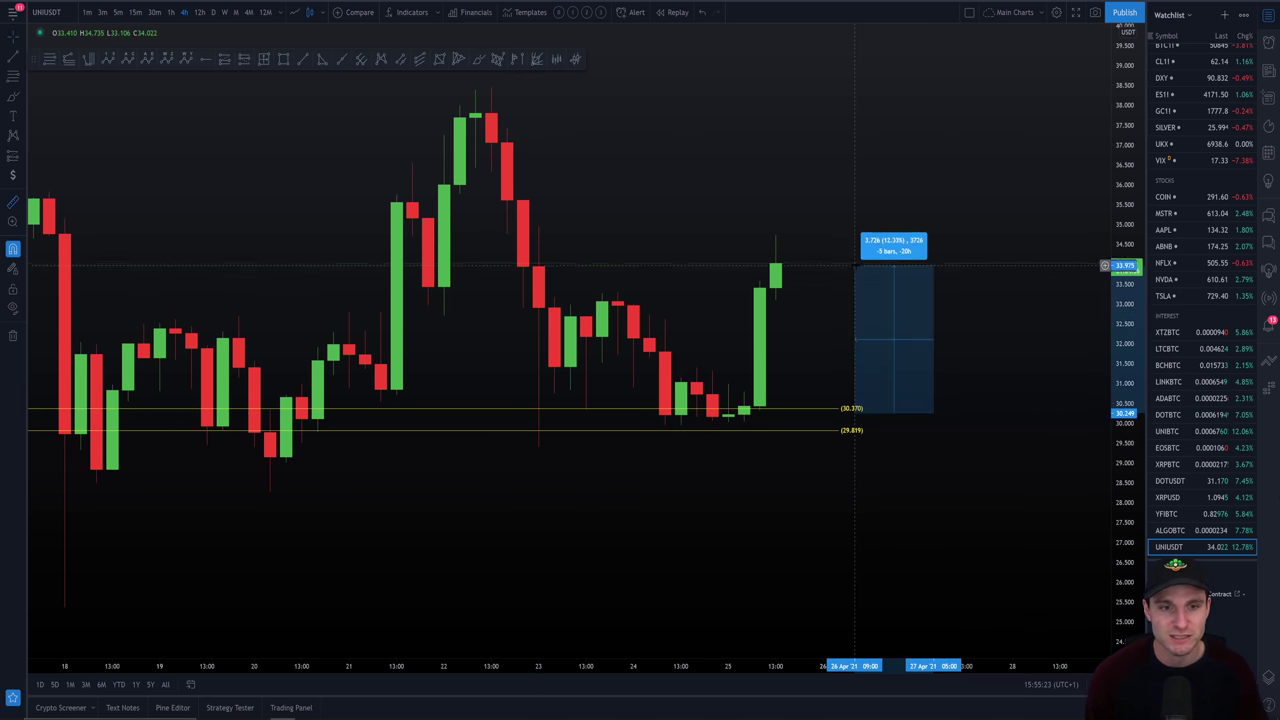
pyautogui.click(808, 168)
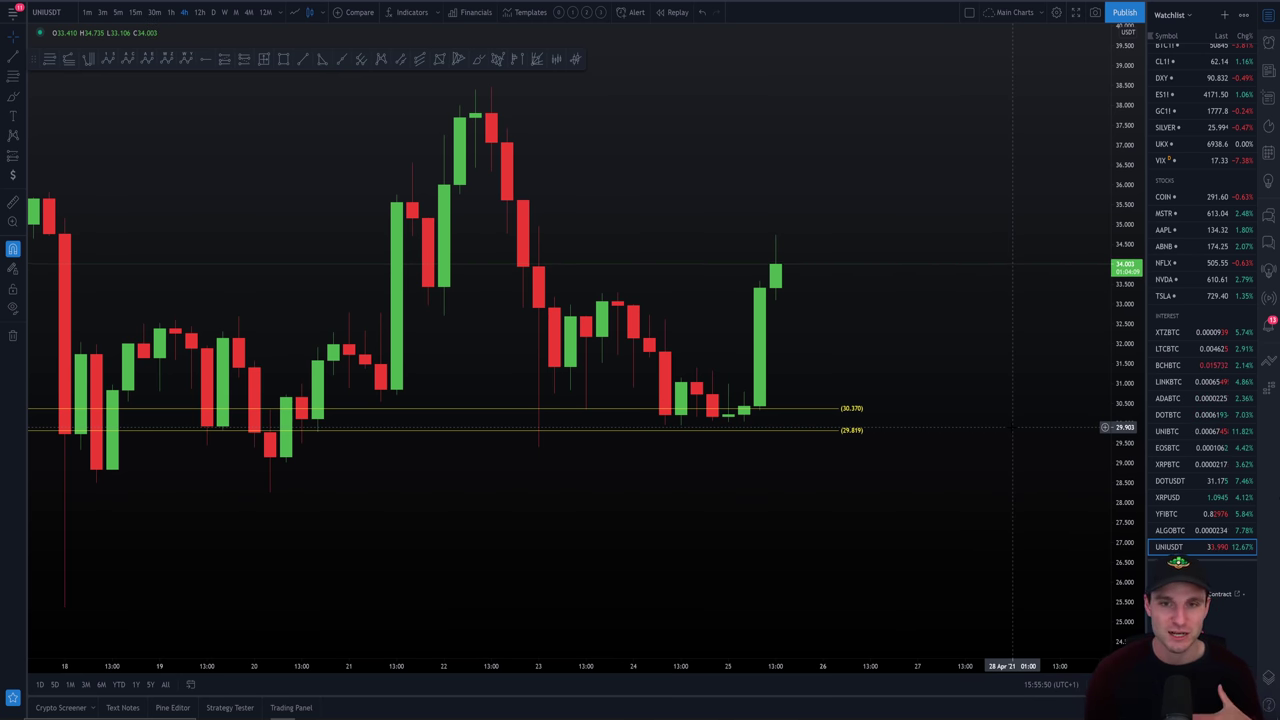
# Step: Switch back to BTCUSD and frame recent price action, cancelling an unfinished fib drawing
pyautogui.scroll(3, 1190, 85)
pyautogui.click(1190, 78)
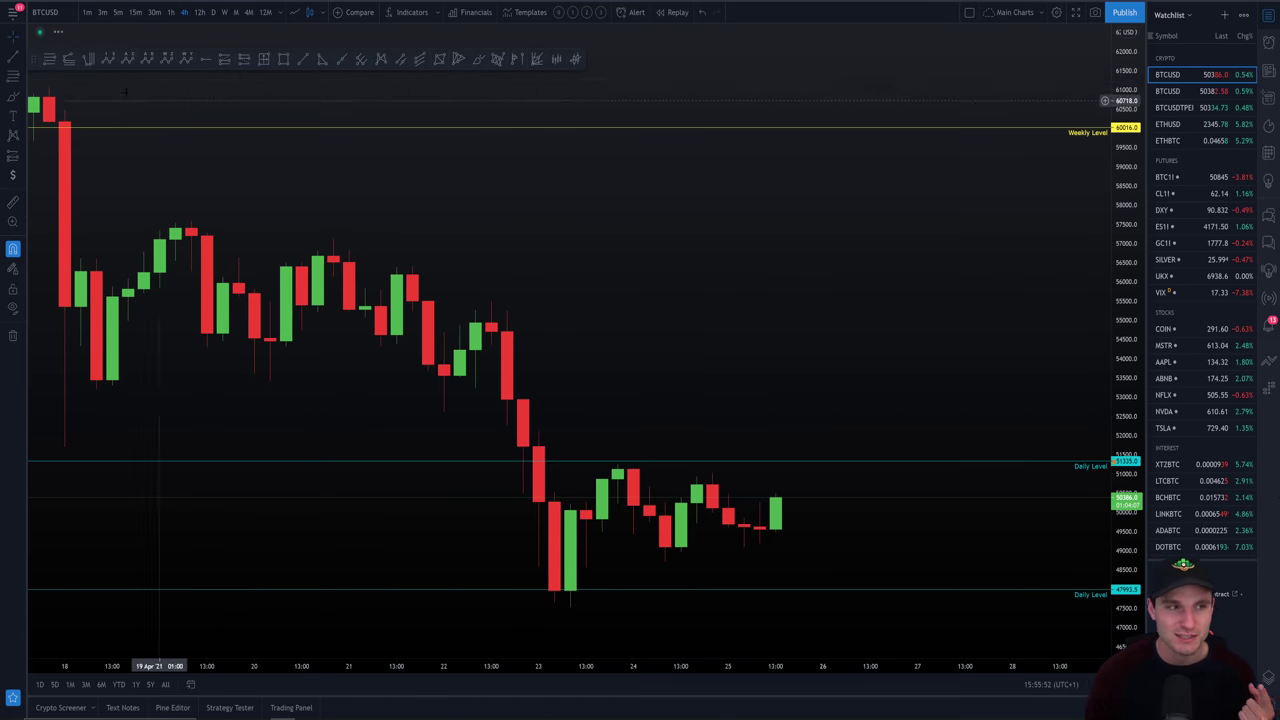
pyautogui.scroll(-5, 950, 450)
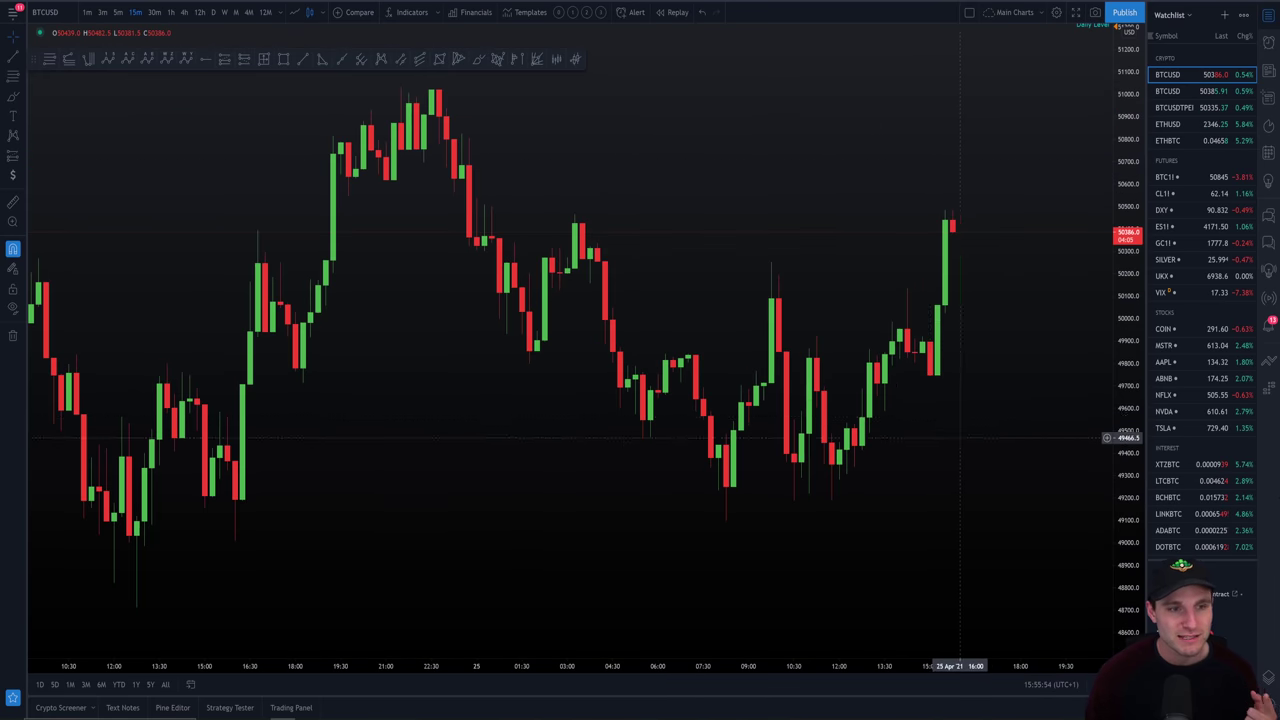
pyautogui.moveTo(952, 493); pyautogui.dragTo(823, 476)
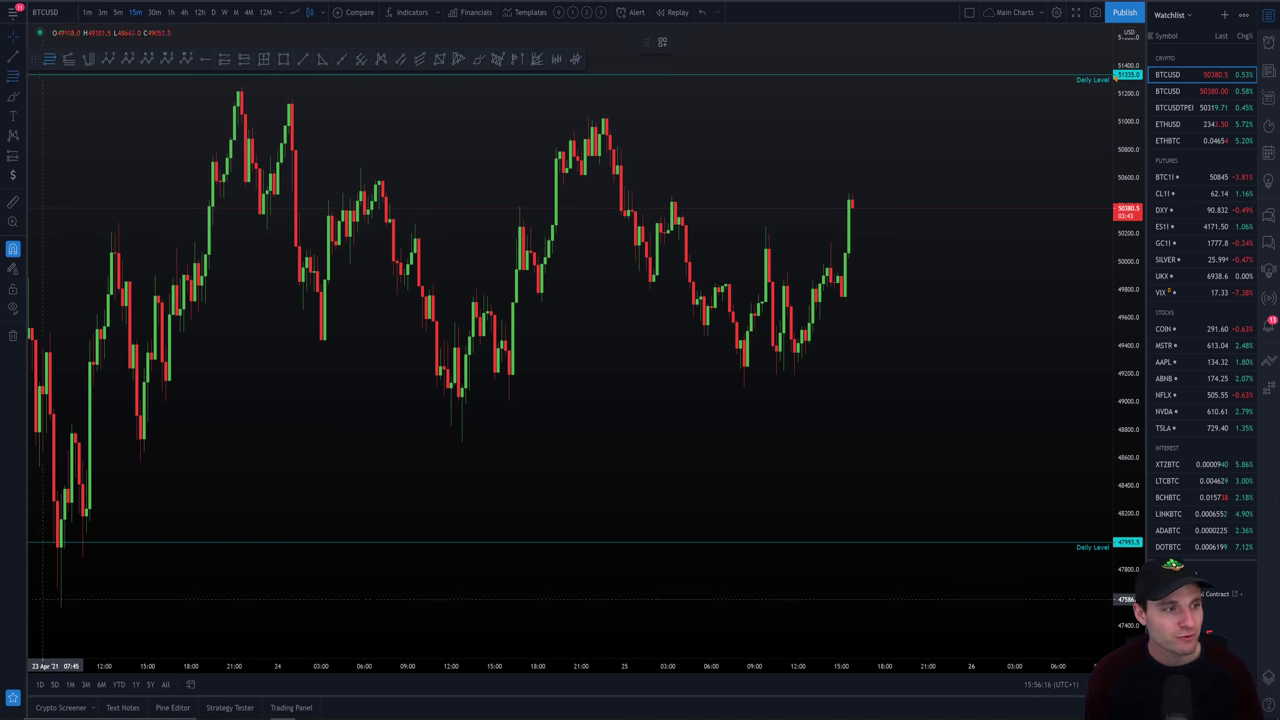
pyautogui.click(46, 604)
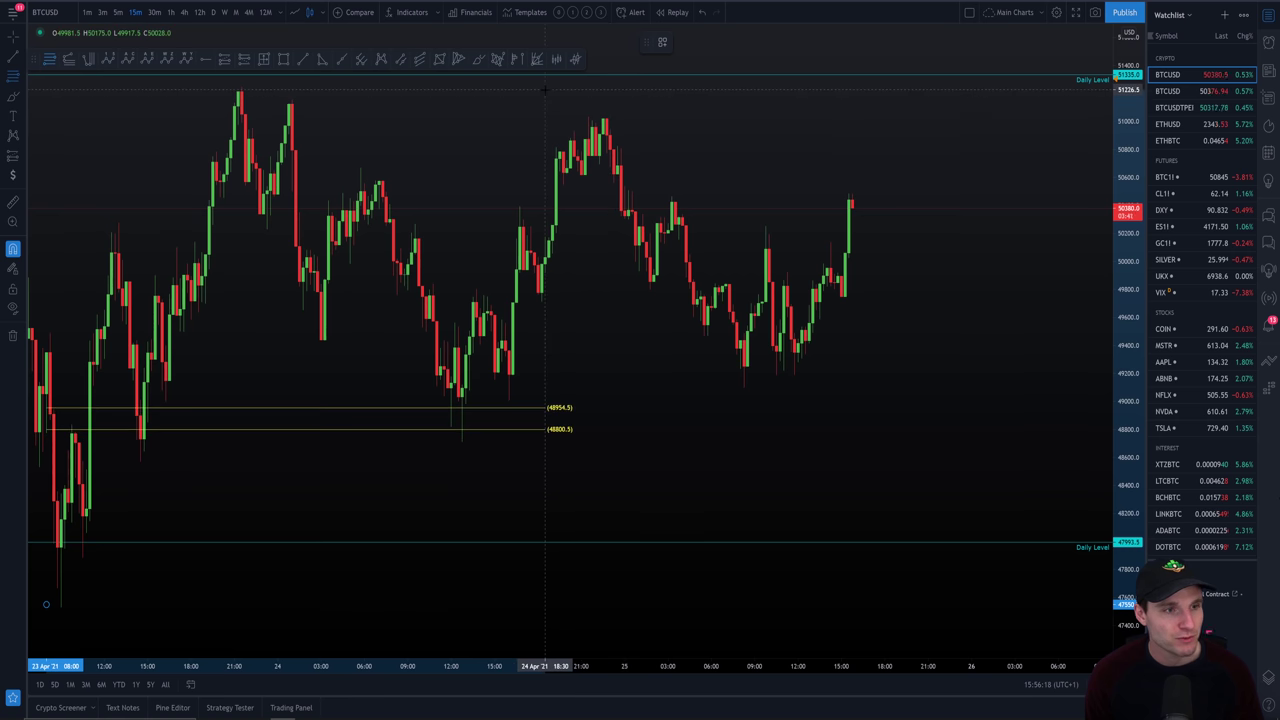
pyautogui.press('Escape')
pyautogui.scroll(-3, 1180, 495)
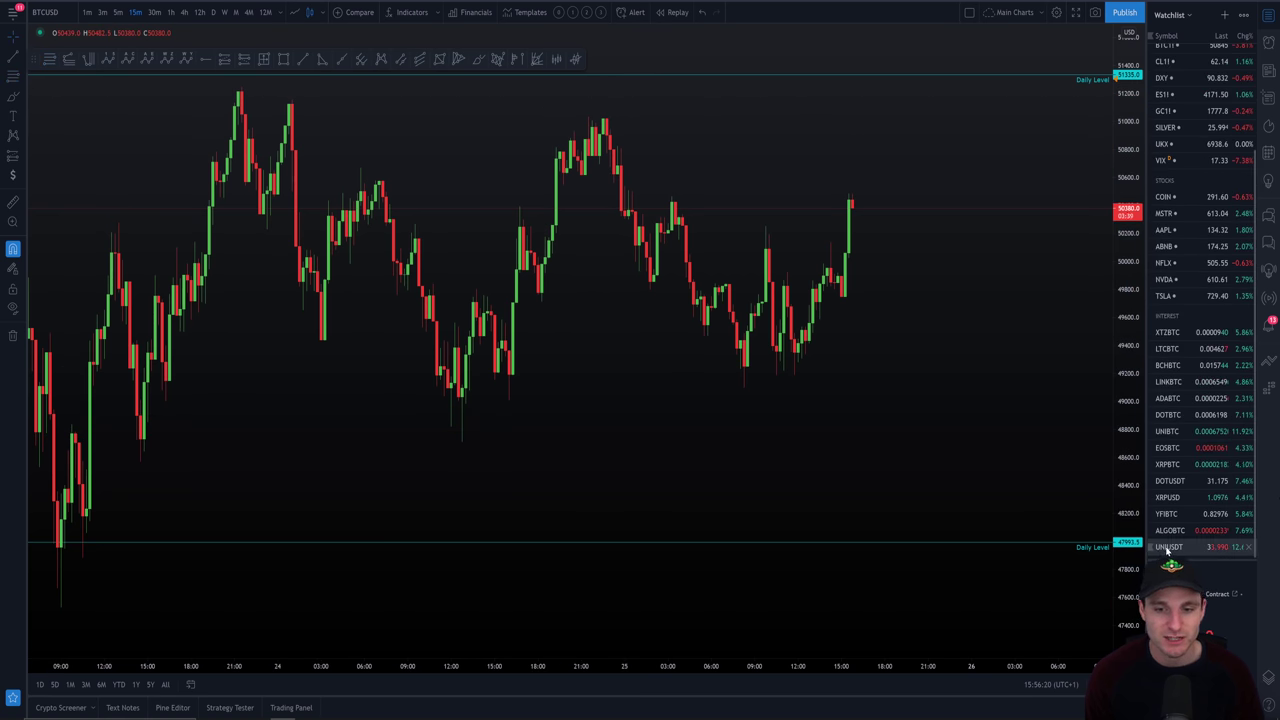
# Step: Switch the chart to UNIUSDT and zoom out to show its support lines
pyautogui.click(1167, 547)
pyautogui.scroll(-3, 700, 455)
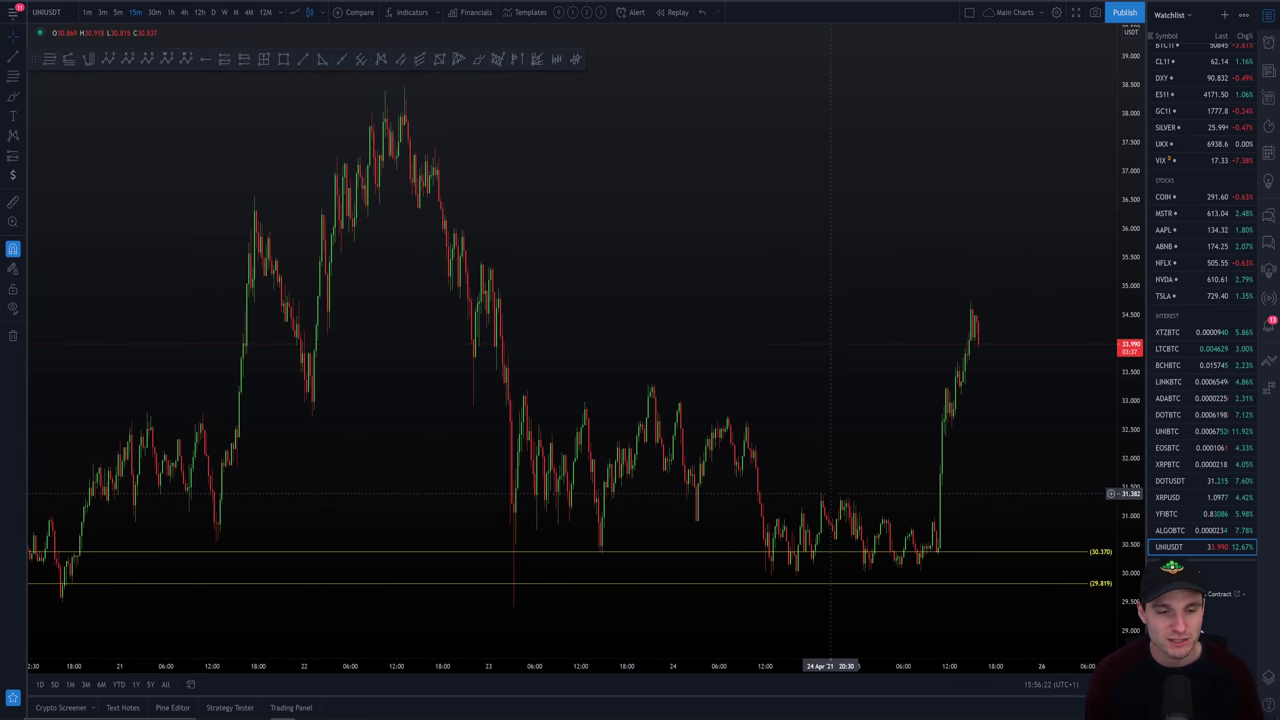
pyautogui.scroll(-3, 830, 493)
pyautogui.scroll(-2, 730, 290)
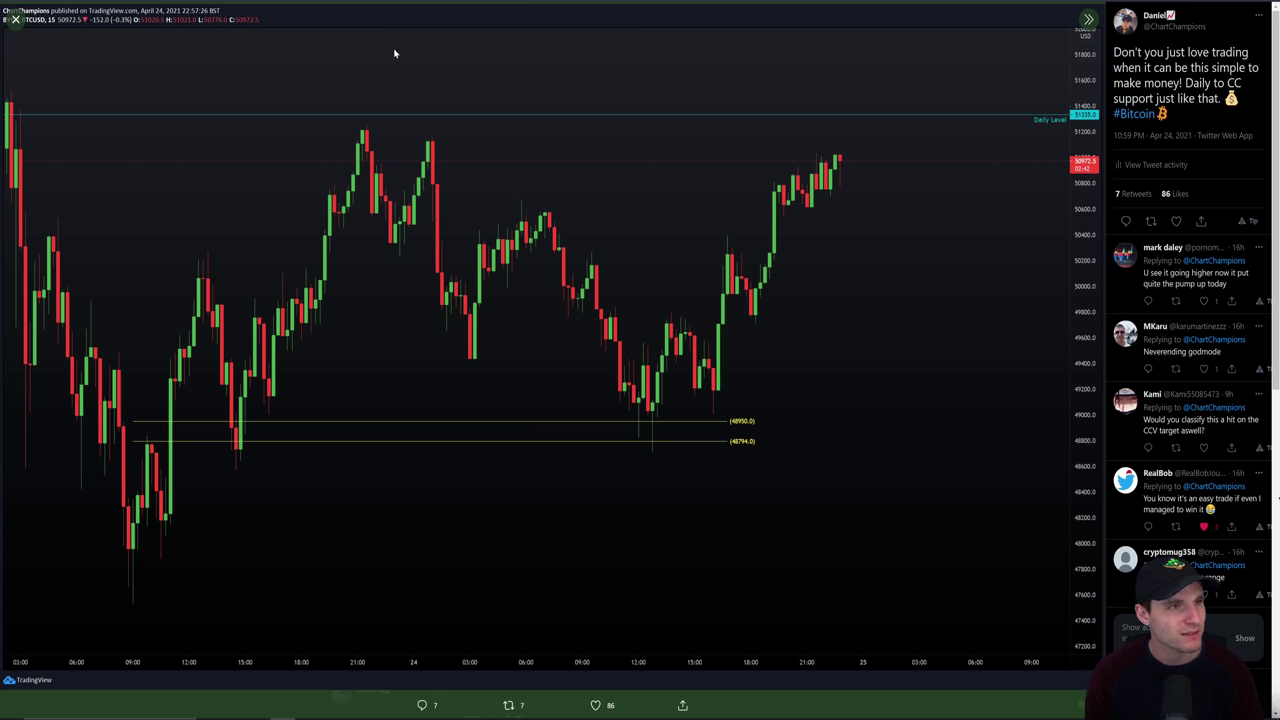
# Step: Change the title slide's date from 18.4.21 to 25.4.21
pyautogui.click(352, 716)
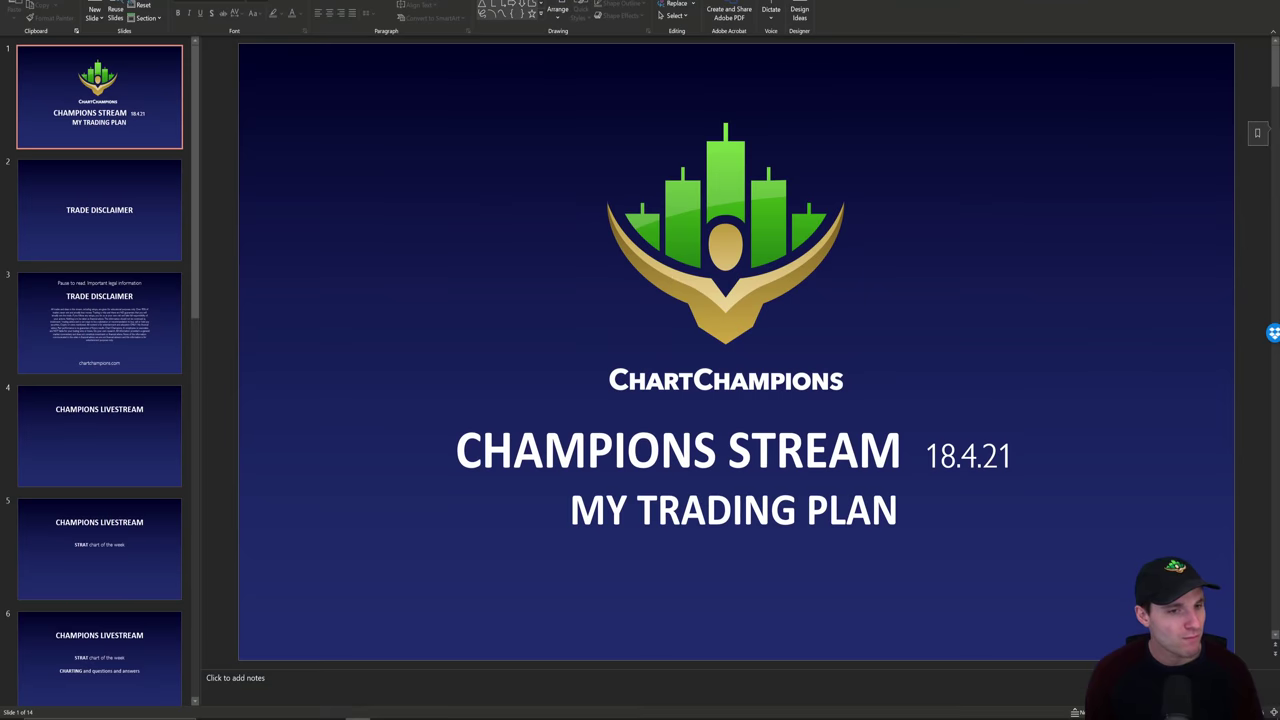
pyautogui.click(956, 456)
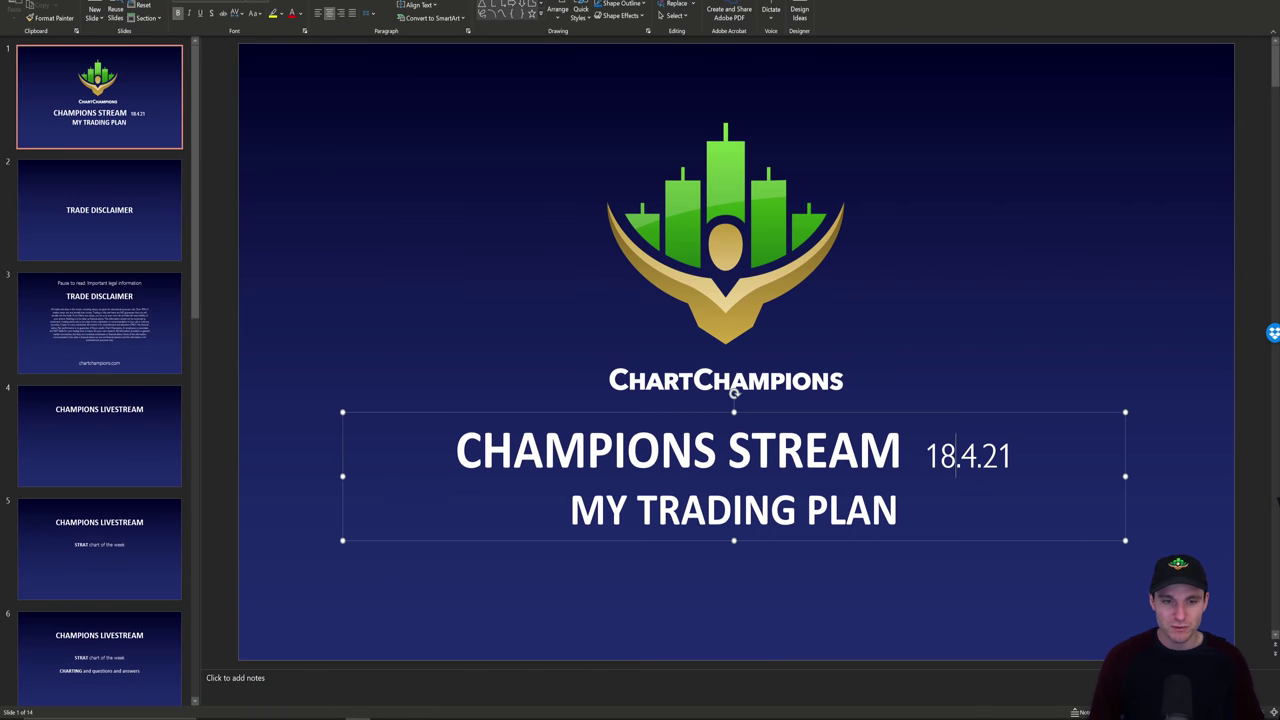
pyautogui.press('BackSpace')
pyautogui.press('BackSpace')
pyautogui.write('25')
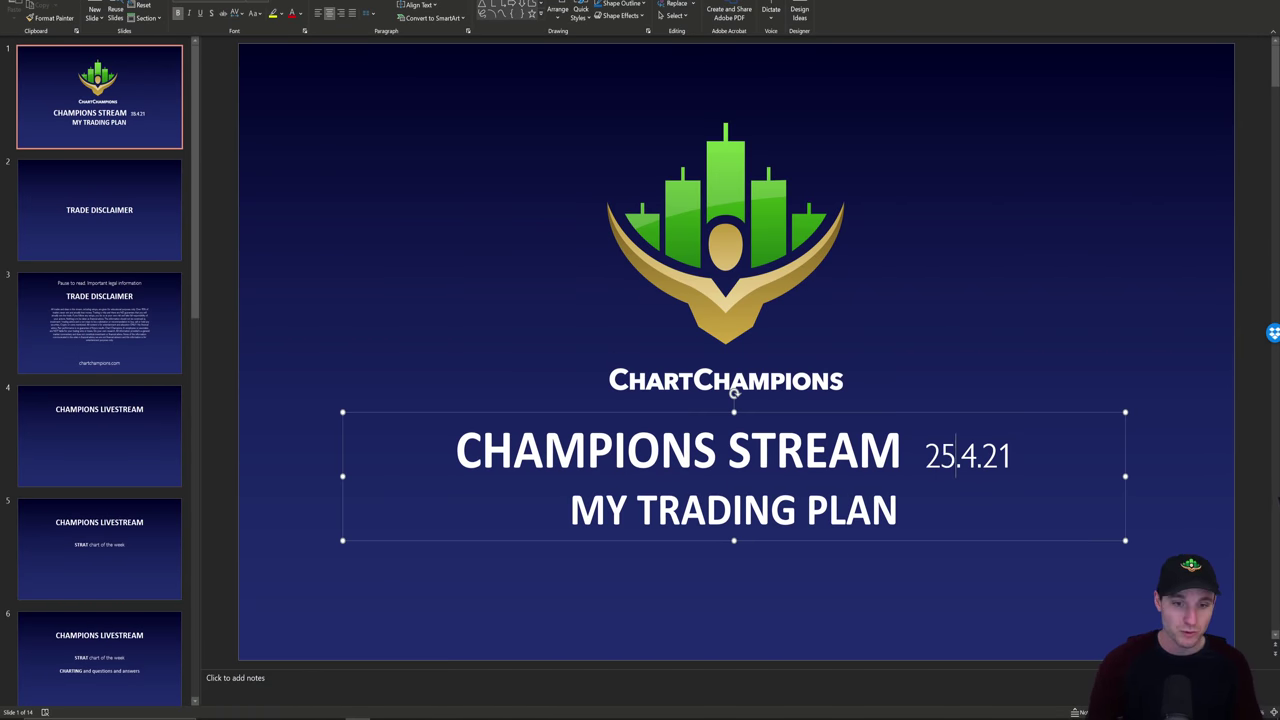
pyautogui.click(1000, 277)
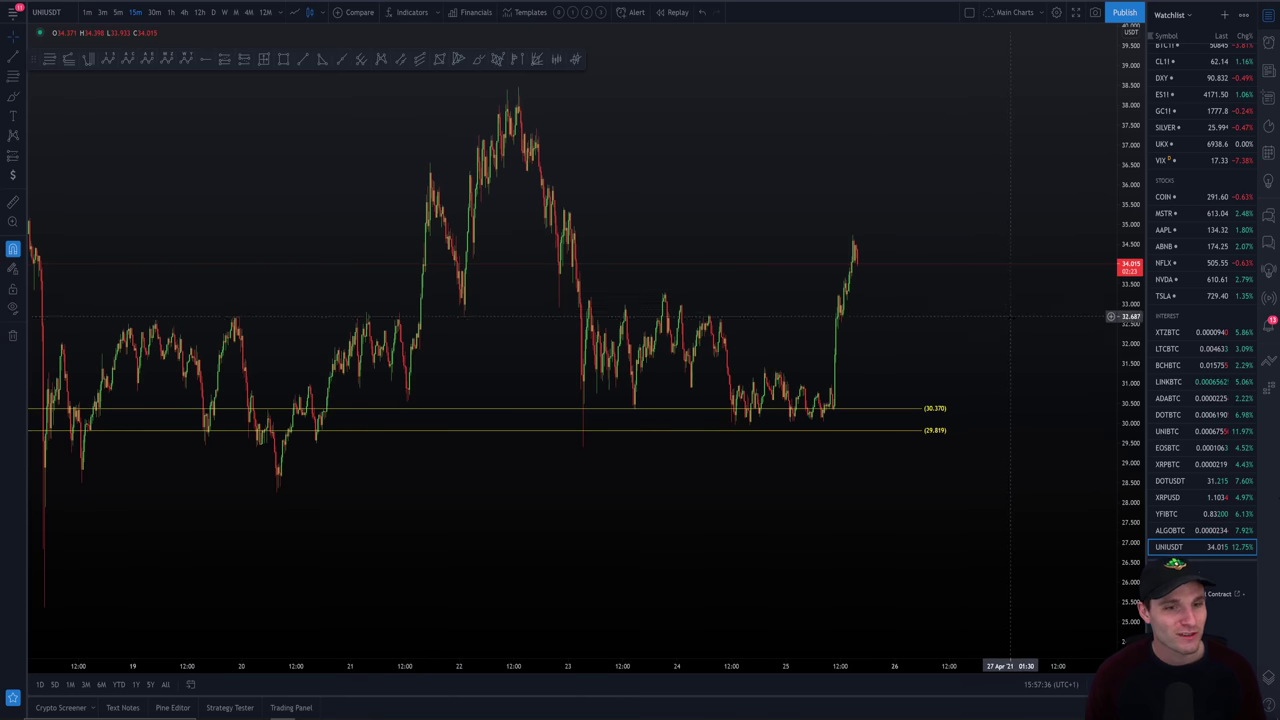
# Step: Switch the chart to BTCUSD and zoom in on the most recent candles
pyautogui.scroll(-2, 1011, 229)
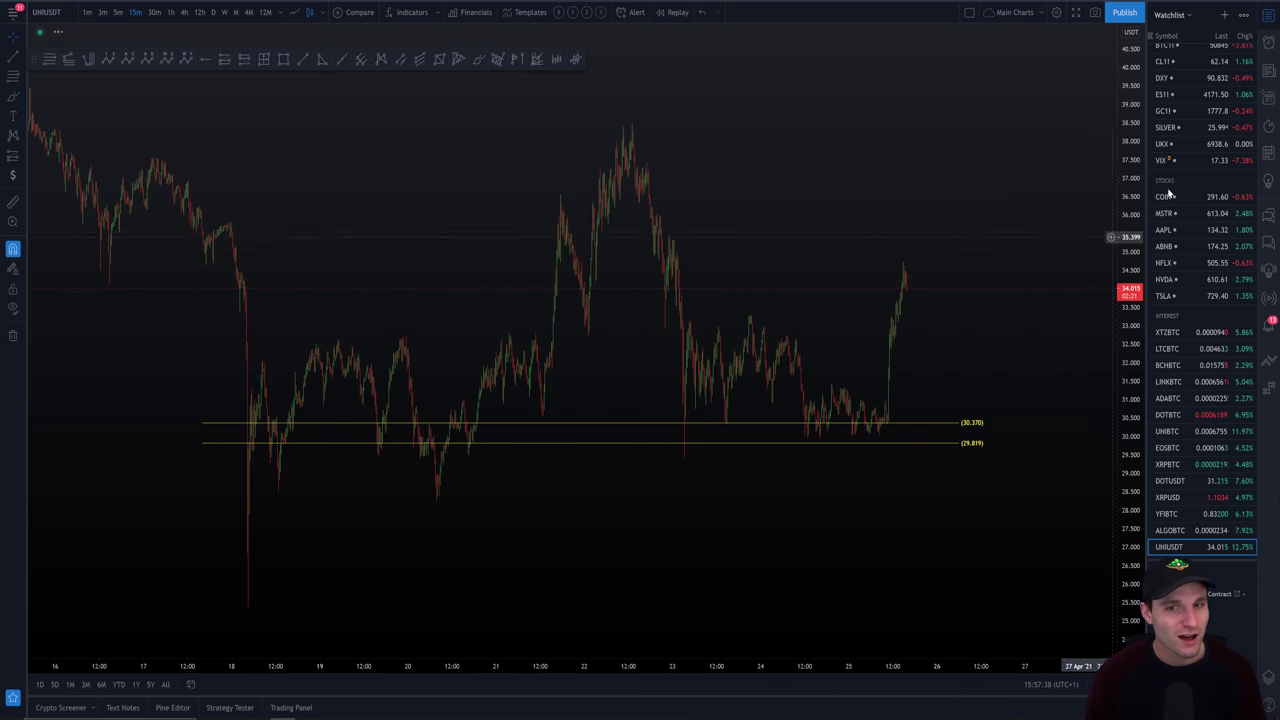
pyautogui.scroll(3, 1168, 194)
pyautogui.click(1168, 74)
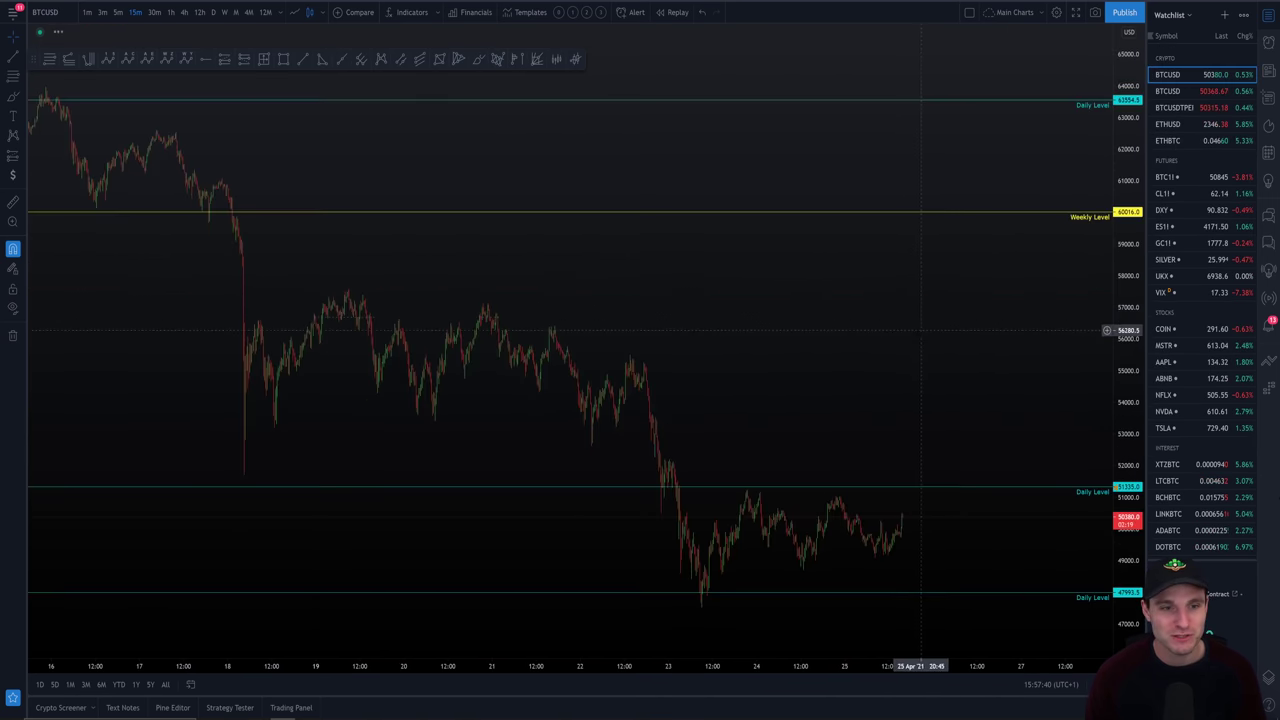
pyautogui.scroll(4, 920, 330)
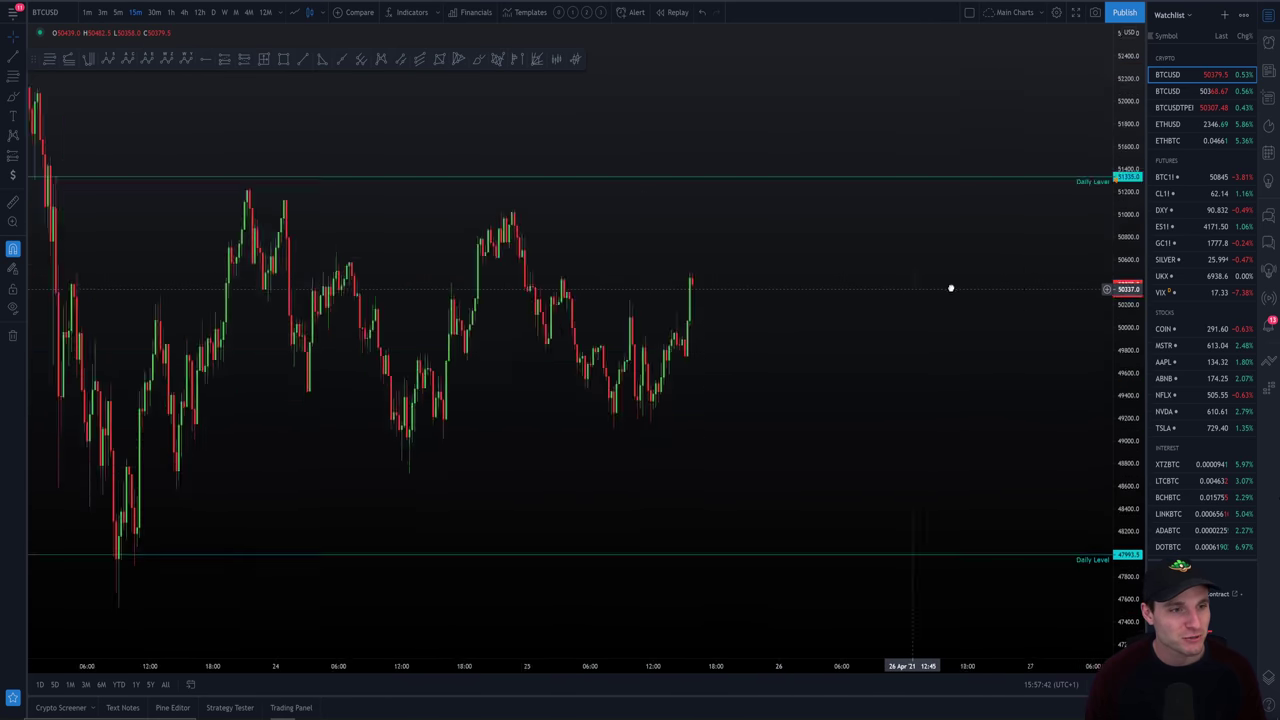
pyautogui.moveTo(951, 288); pyautogui.dragTo(890, 295)
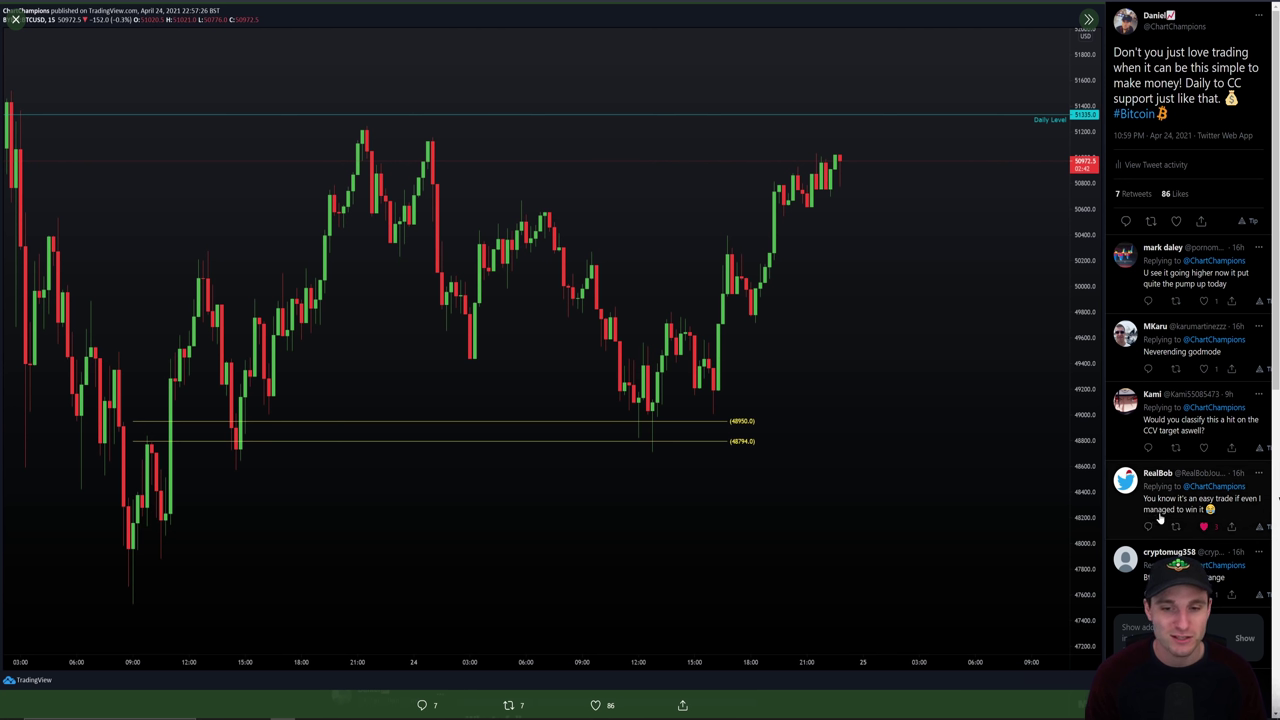
# Step: Close the enlarged tweet image and the open trade result image in money-shots
pyautogui.click(15, 21)
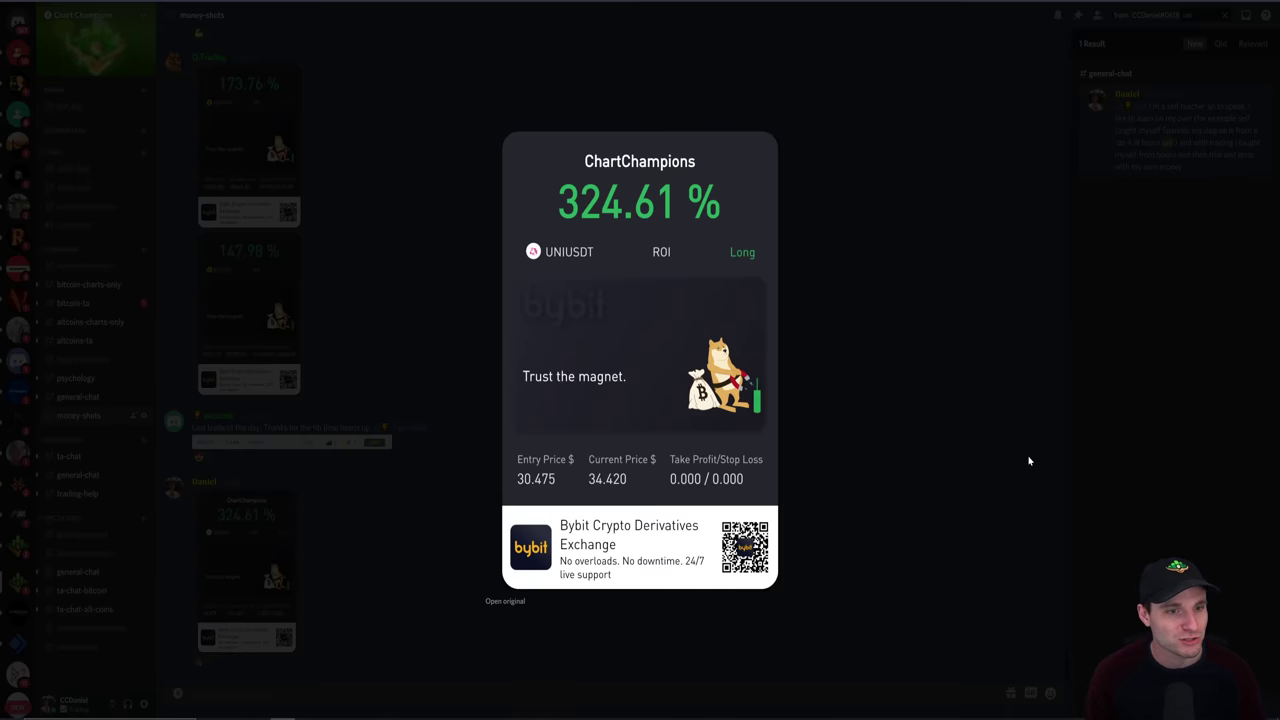
pyautogui.click(1028, 458)
pyautogui.scroll(5, 453, 481)
pyautogui.scroll(3, 453, 481)
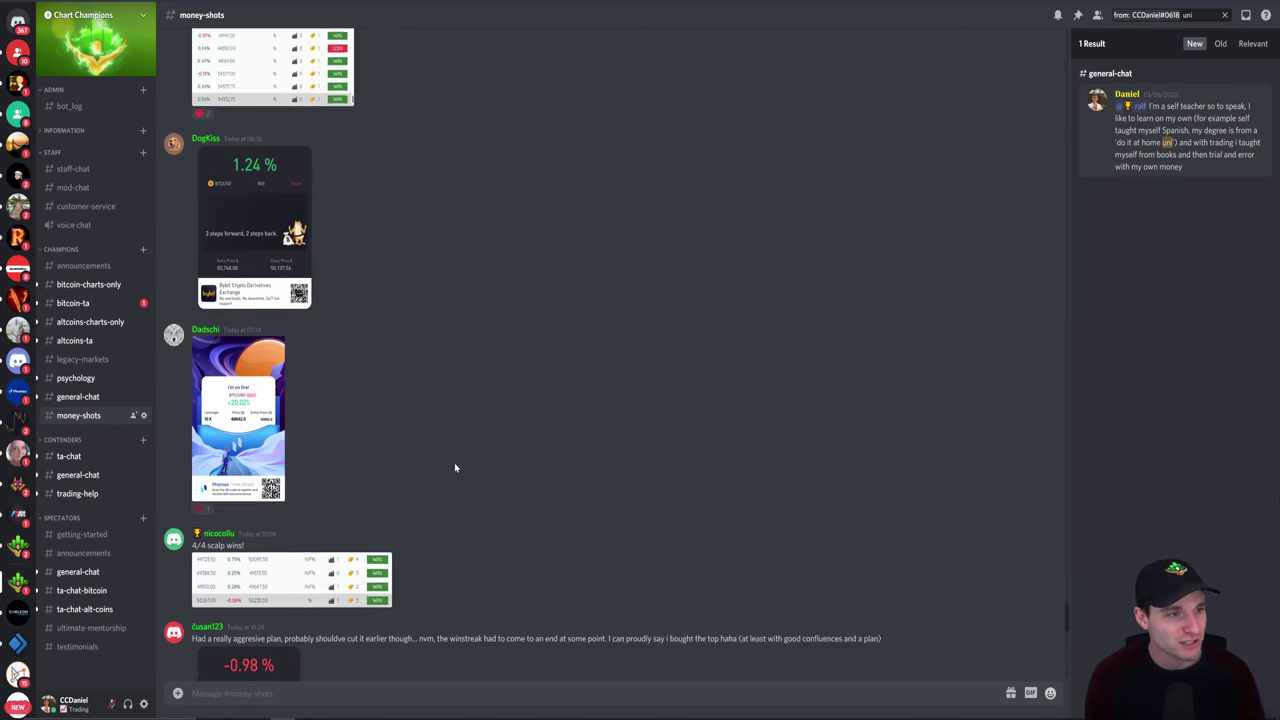
pyautogui.scroll(-3, 454, 462)
# Step: View the -0.98% and 3.00% trade result screenshots enlarged, closing each afterwards
pyautogui.click(265, 386)
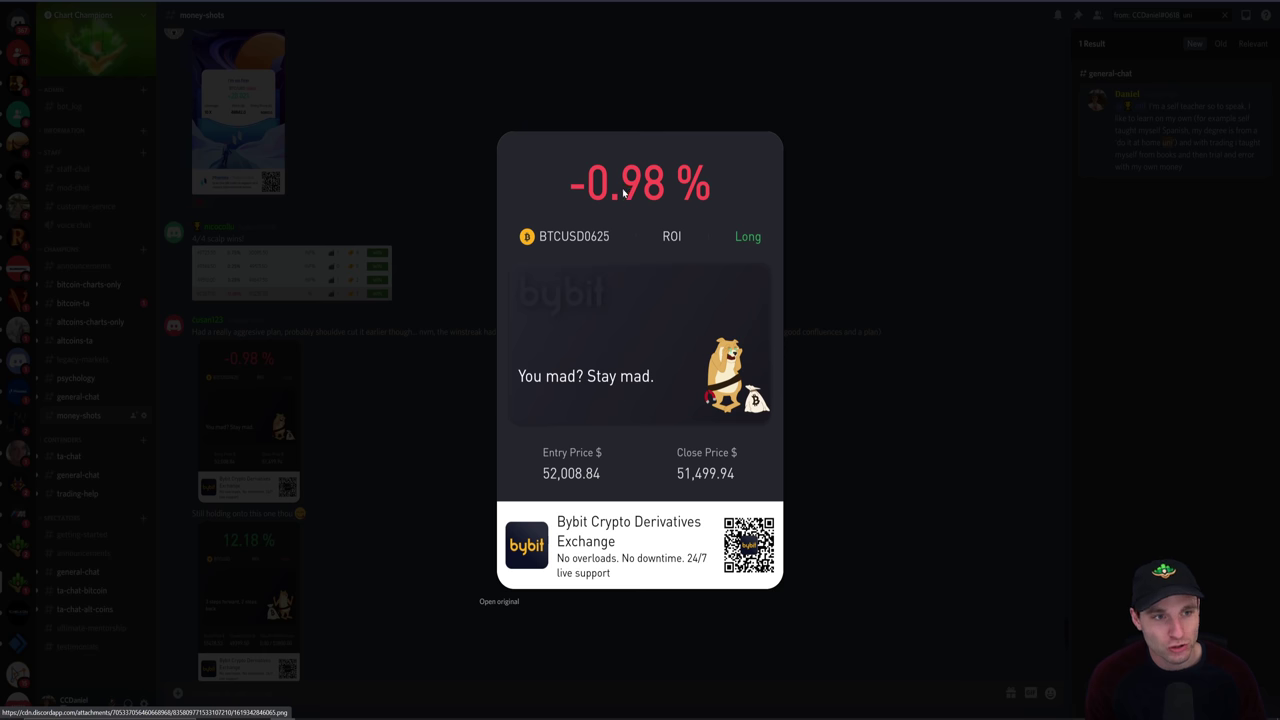
pyautogui.click(903, 357)
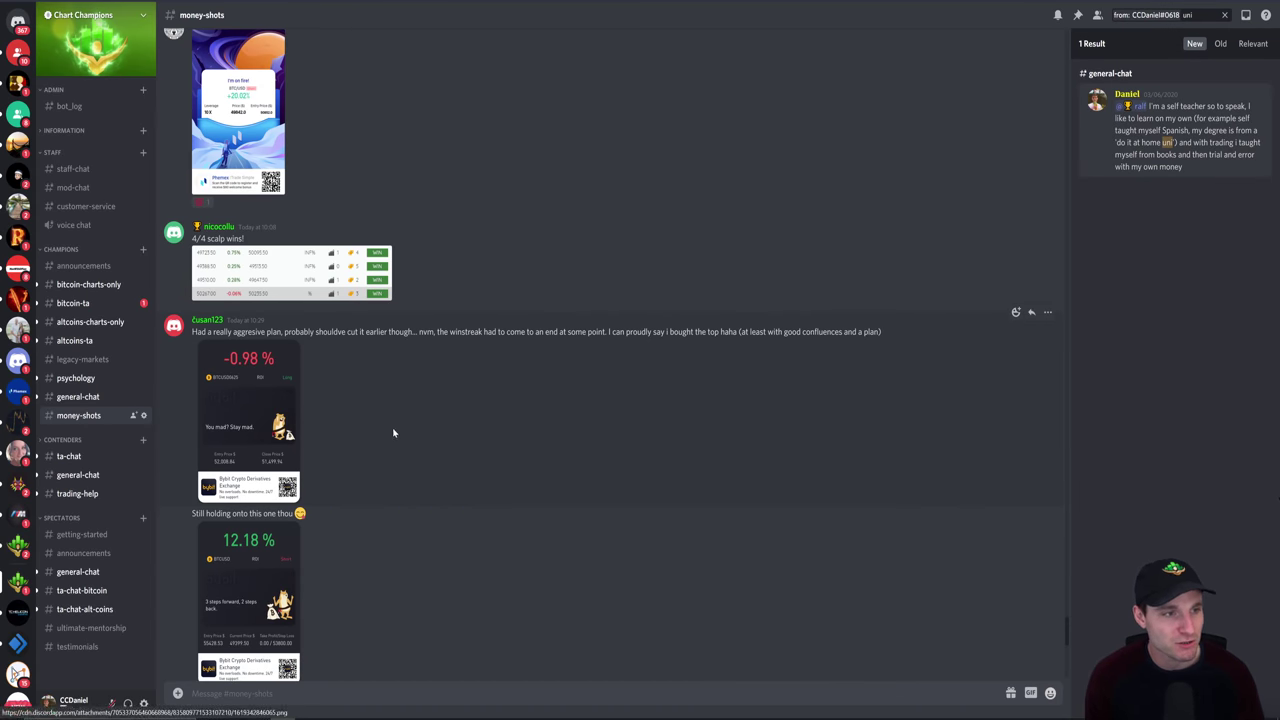
pyautogui.scroll(3, 390, 340)
pyautogui.scroll(10, 386, 331)
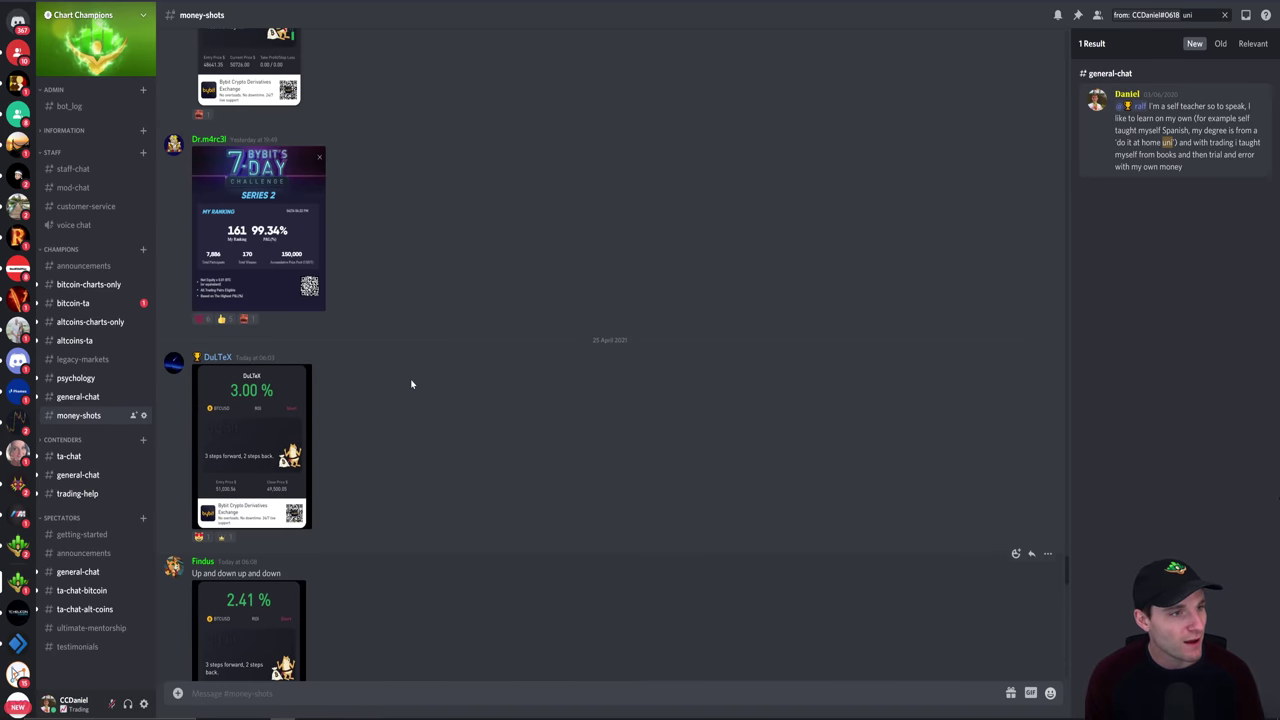
pyautogui.click(300, 455)
pyautogui.click(693, 649)
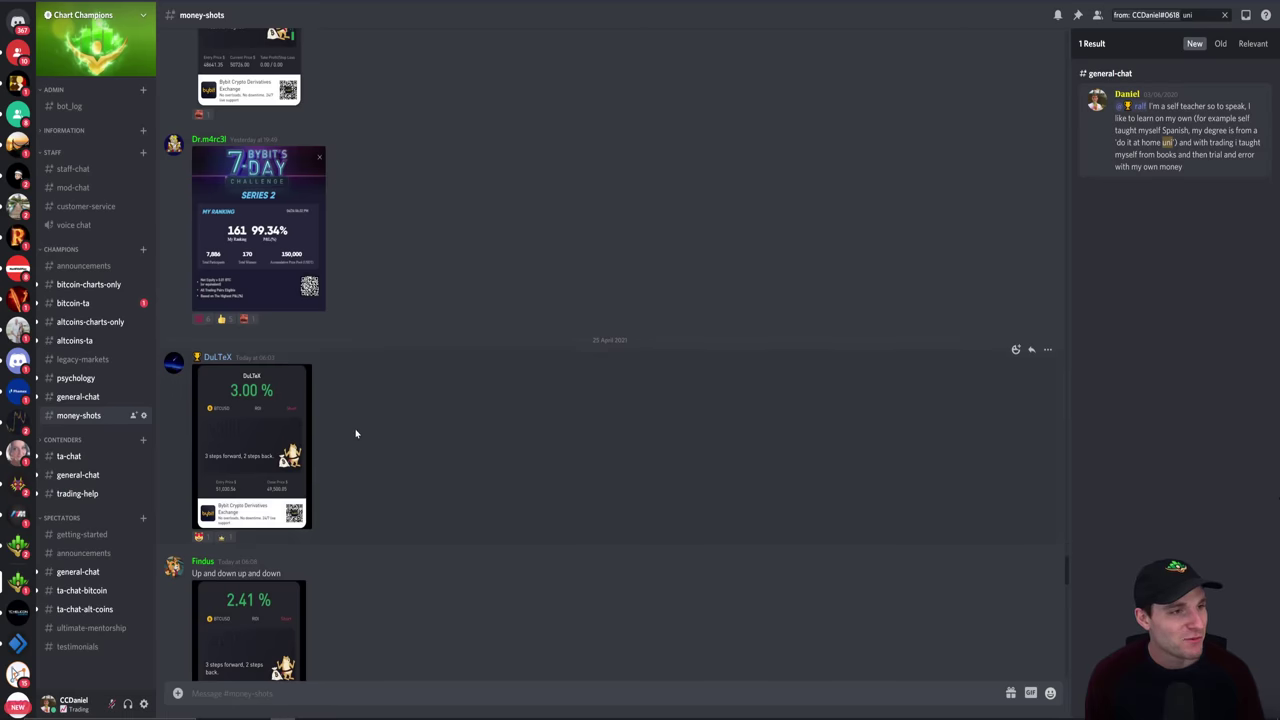
pyautogui.scroll(10, 466, 460)
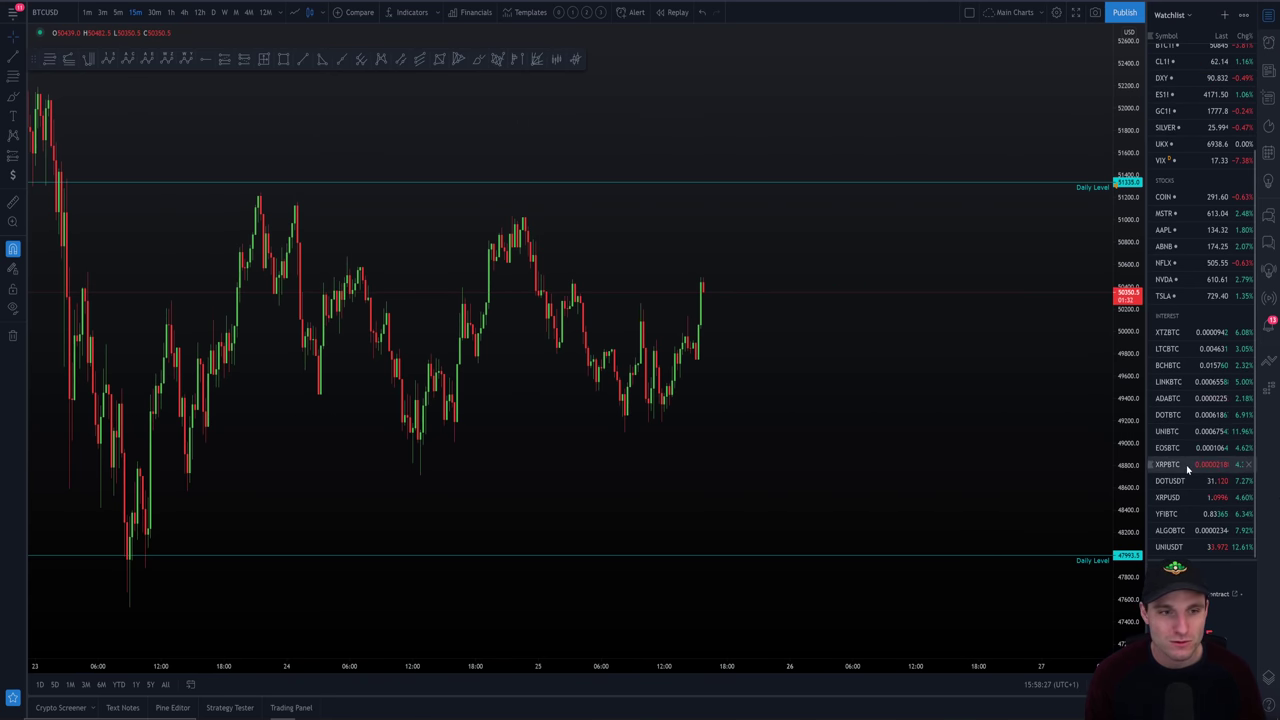
# Step: Load UNIUSDT and frame about two weeks of 15-minute candles showing the 30.370 and 29.819 supports
pyautogui.click(1175, 547)
pyautogui.scroll(-5, 975, 440)
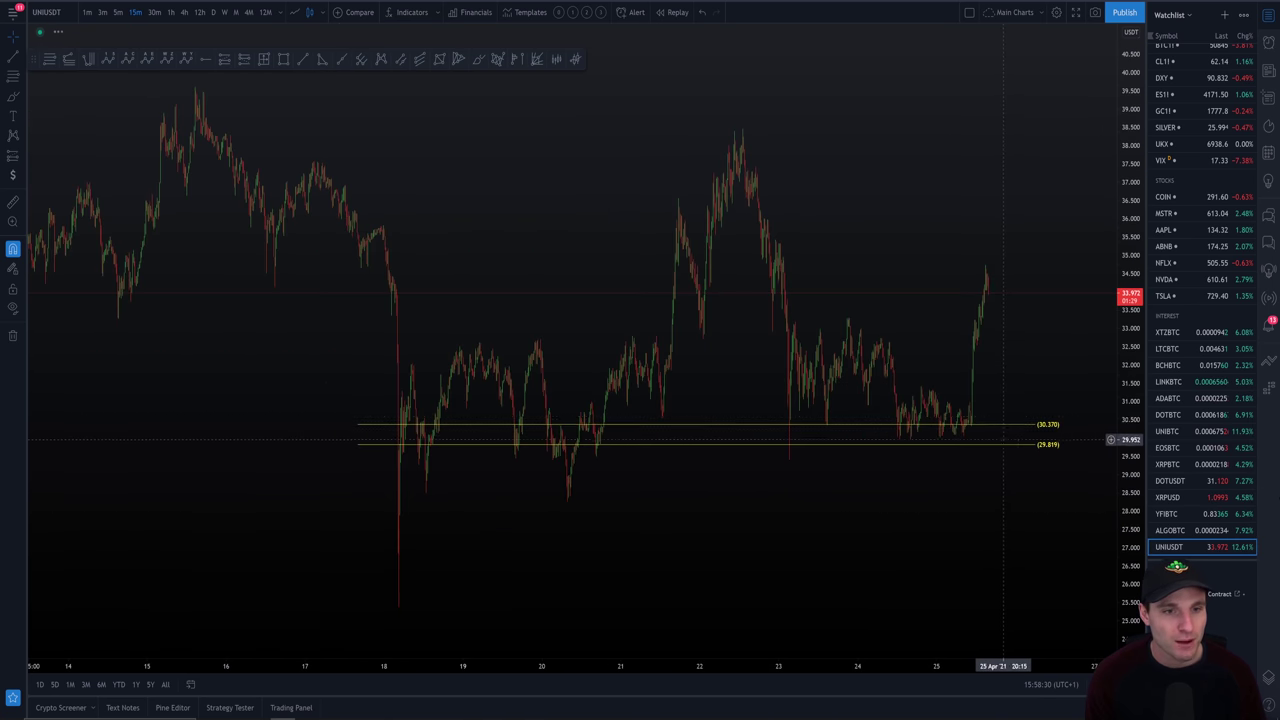
pyautogui.moveTo(986, 334); pyautogui.dragTo(905, 340)
pyautogui.scroll(-4, 905, 340)
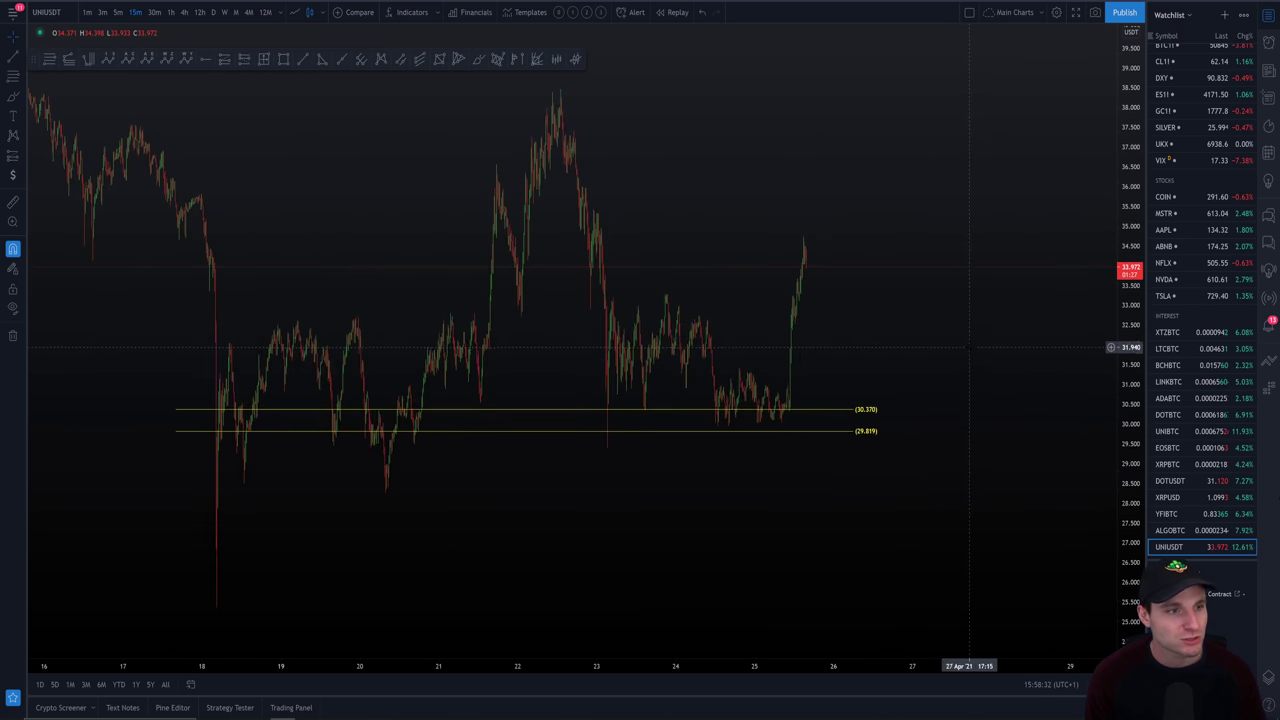
pyautogui.scroll(3, 1004, 380)
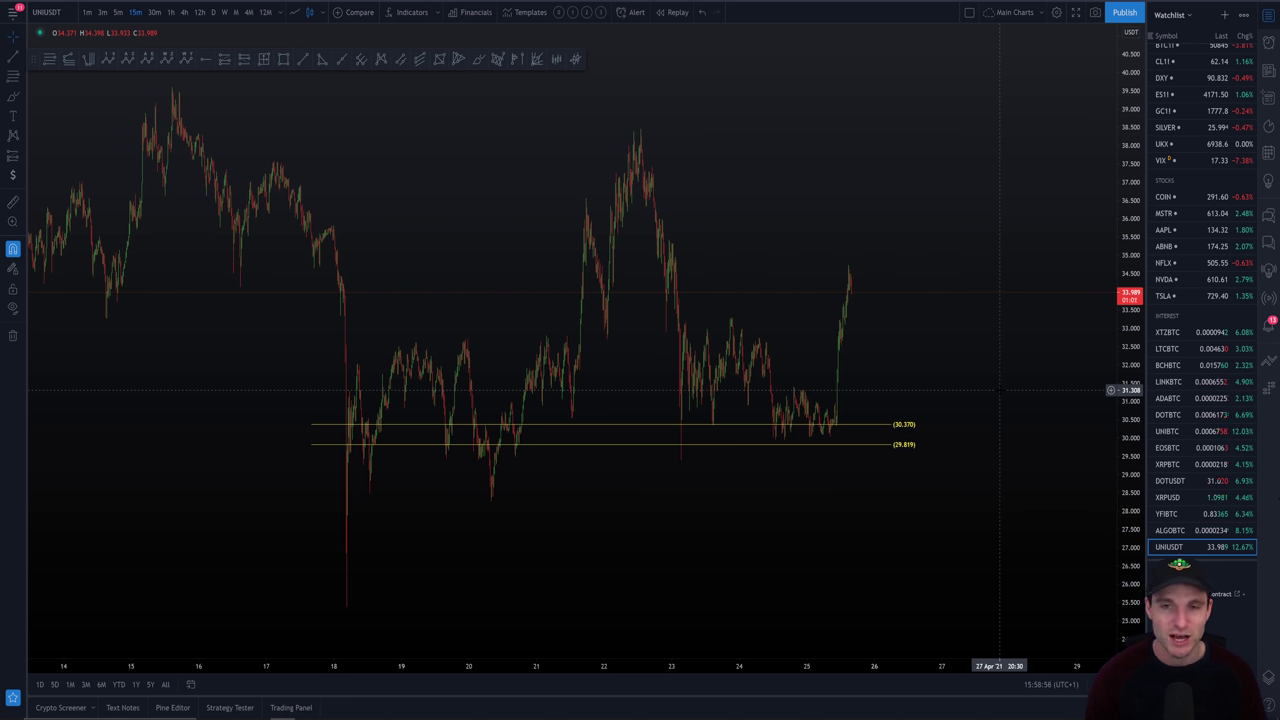
pyautogui.scroll(3, 1190, 230)
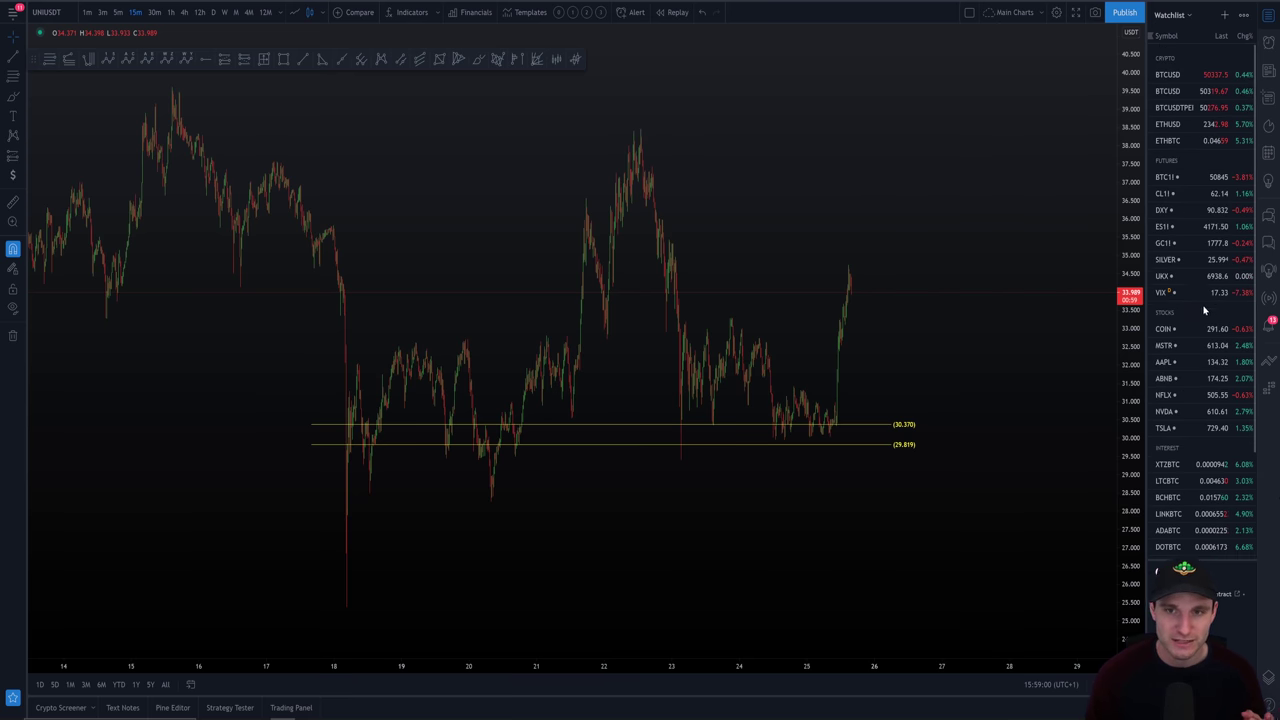
# Step: Load BTCUSD and frame the latest days between both Daily Level lines, price near 50,362
pyautogui.click(1166, 75)
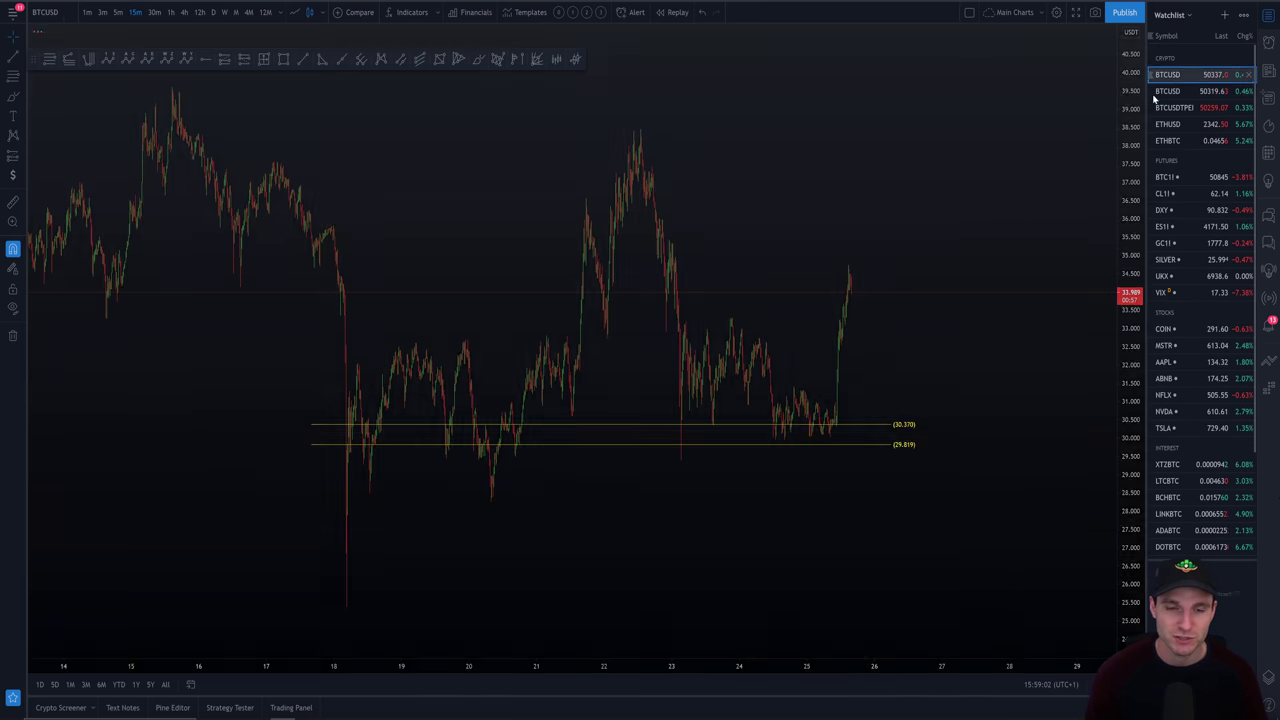
pyautogui.scroll(6, 862, 349)
pyautogui.moveTo(686, 357); pyautogui.dragTo(971, 351)
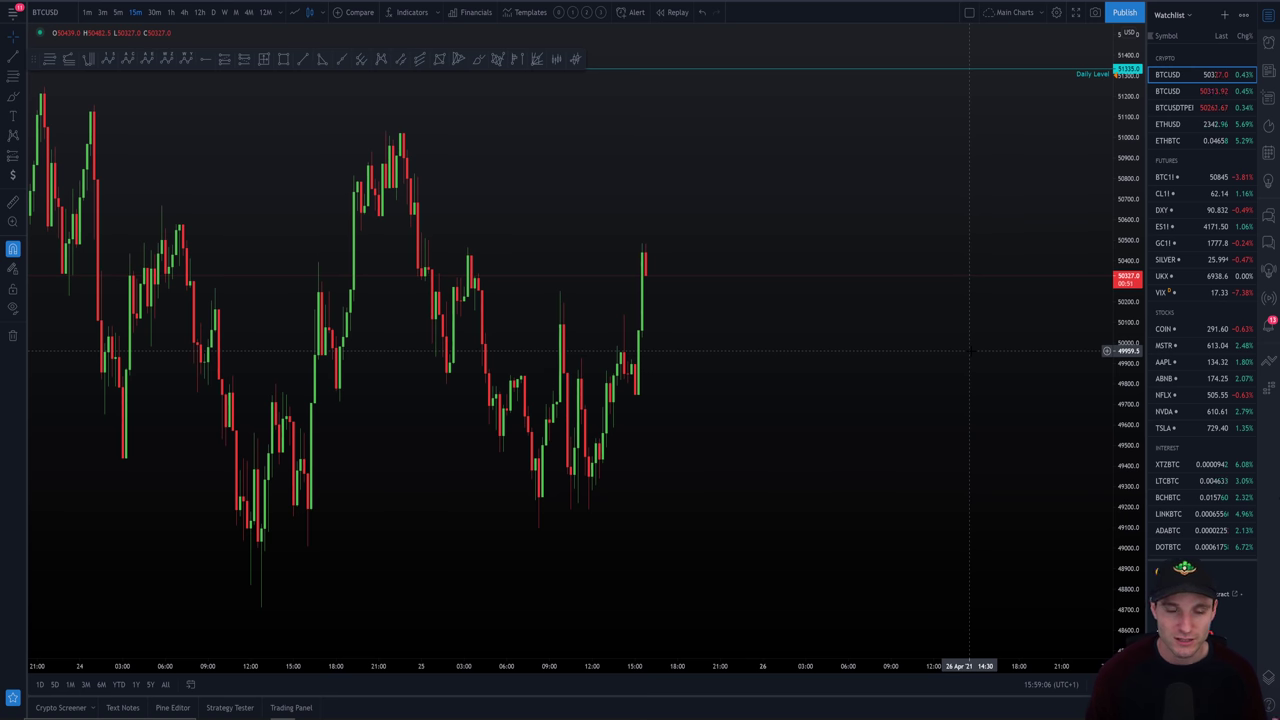
pyautogui.scroll(-1, 970, 350)
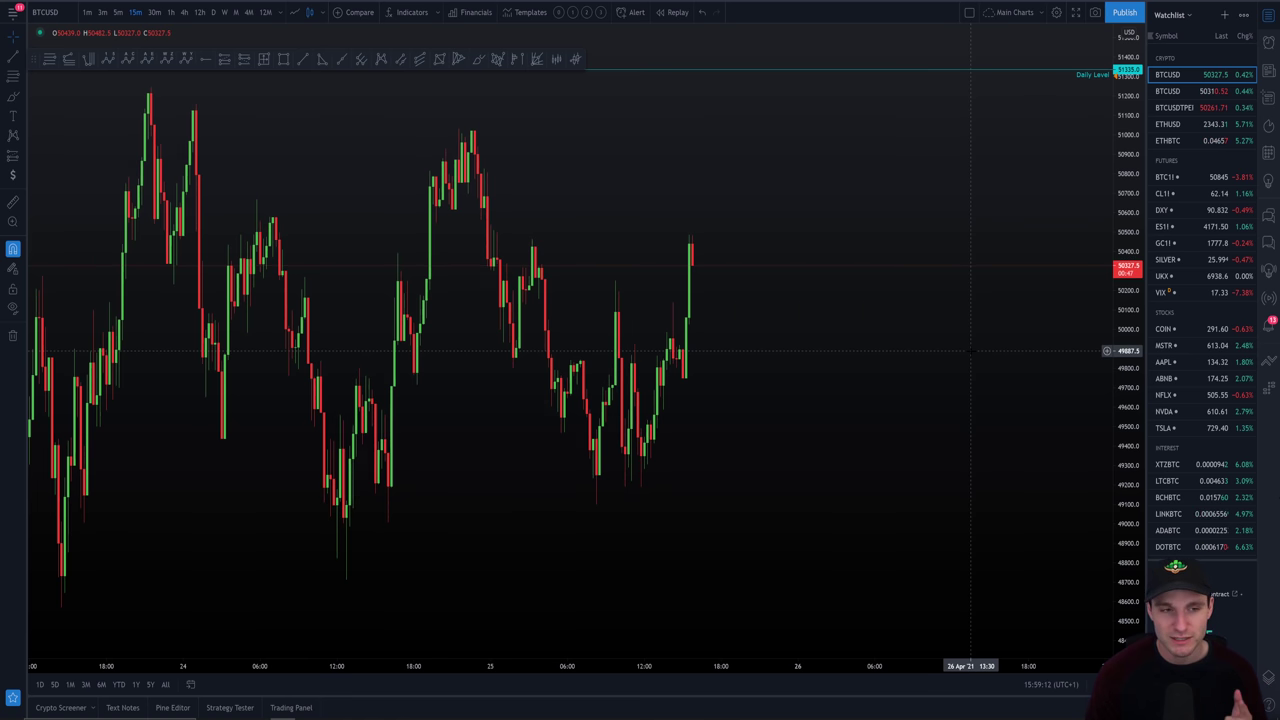
pyautogui.scroll(-1, 970, 350)
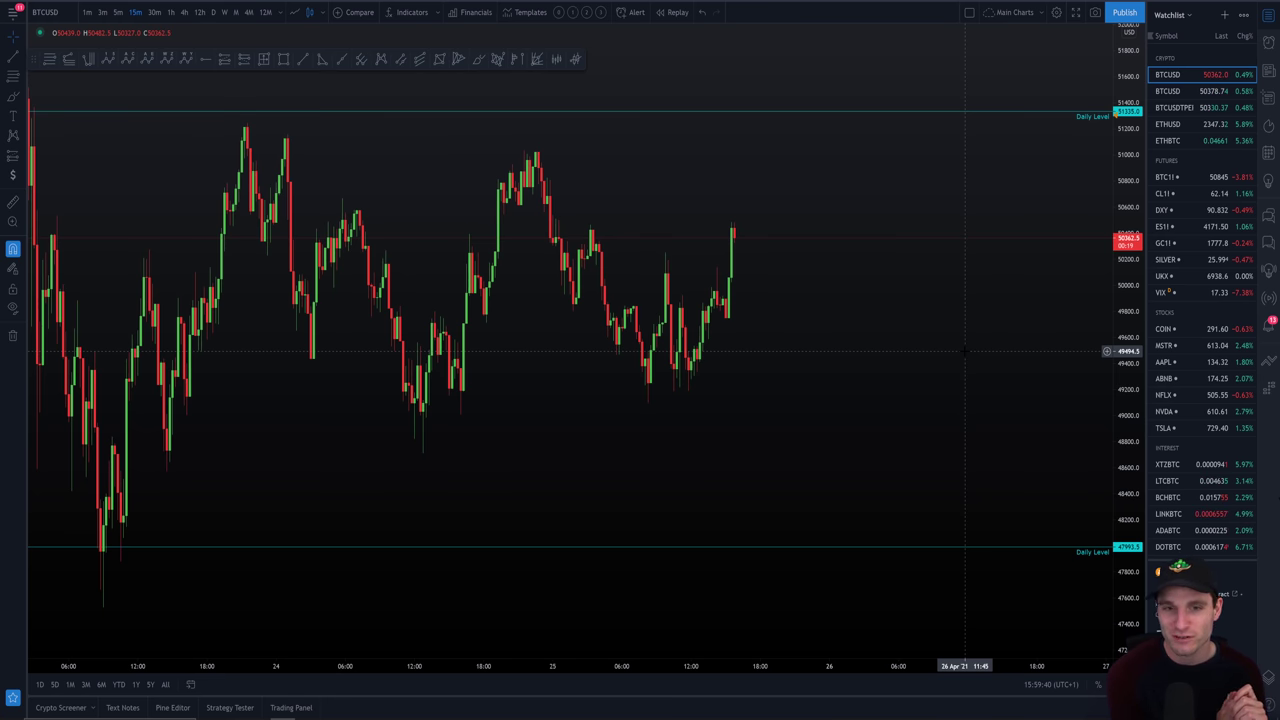
# Step: Return to the PowerPoint deck's MY TRADING PLAN title slide dated 25.4.21
pyautogui.hotkey('alt', 'Tab')
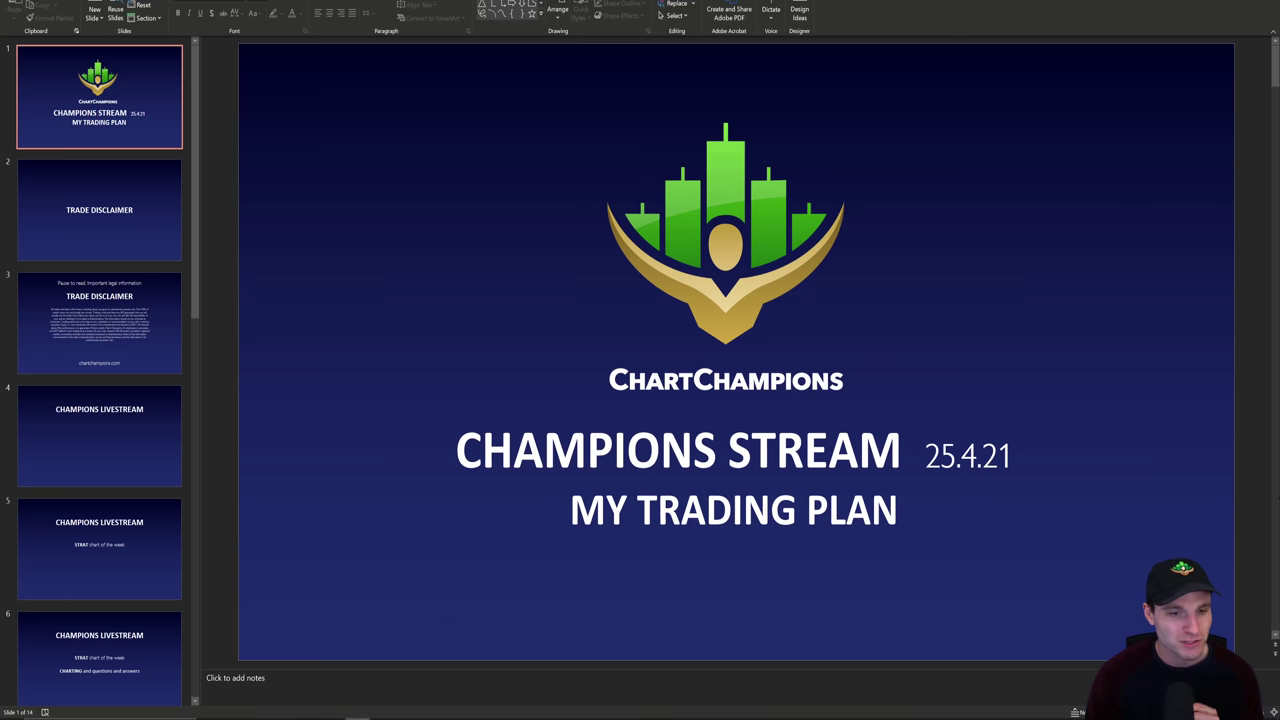